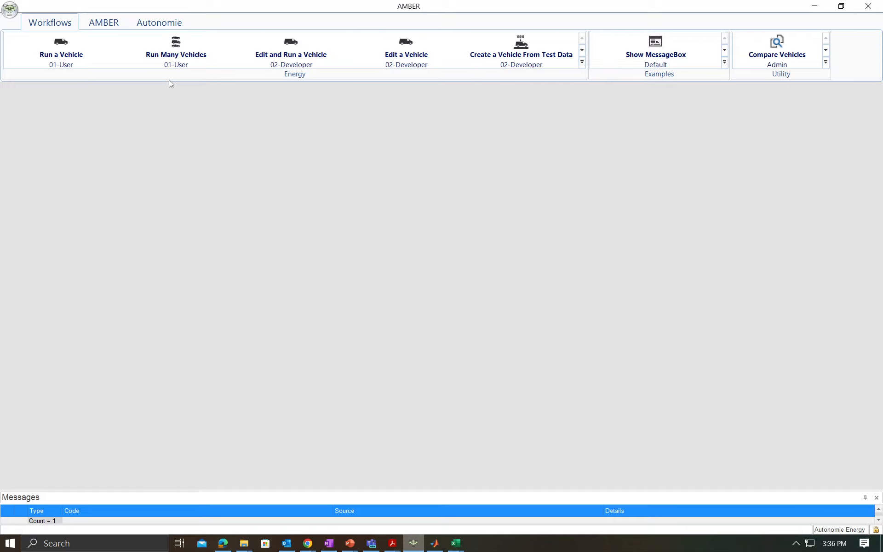
Step: Start the Edit and Run a Vehicle workflow and load the recently used HEV Parallel Post Trans Midsize Auto Manual Trans demo2 vehicle
left_click(291, 51)
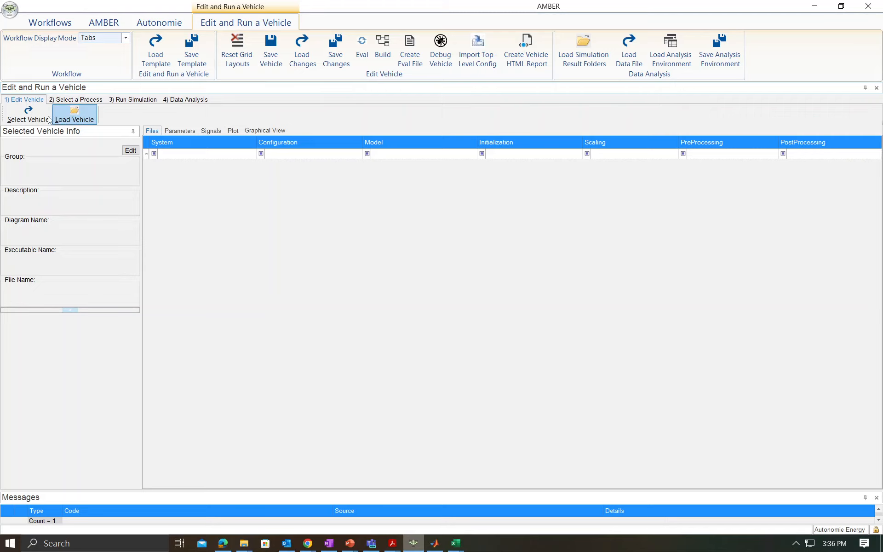
left_click(27, 116)
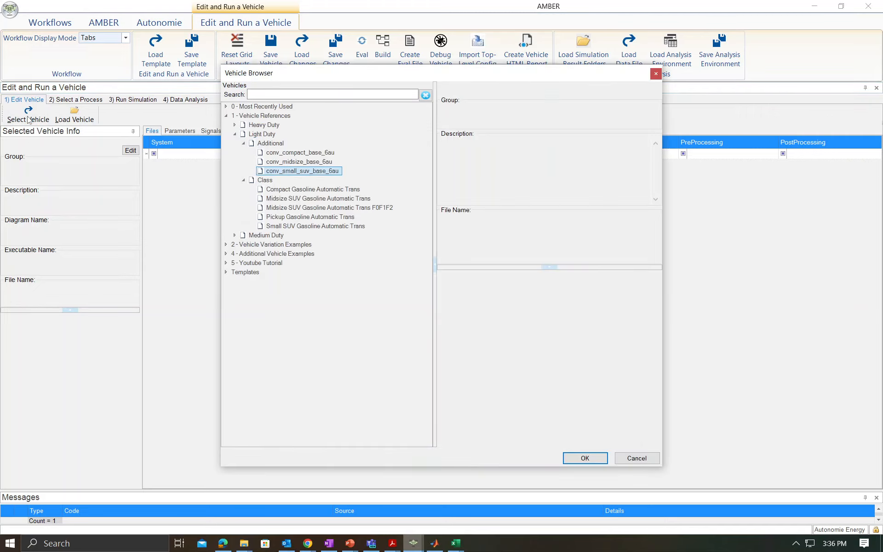
left_click(226, 106)
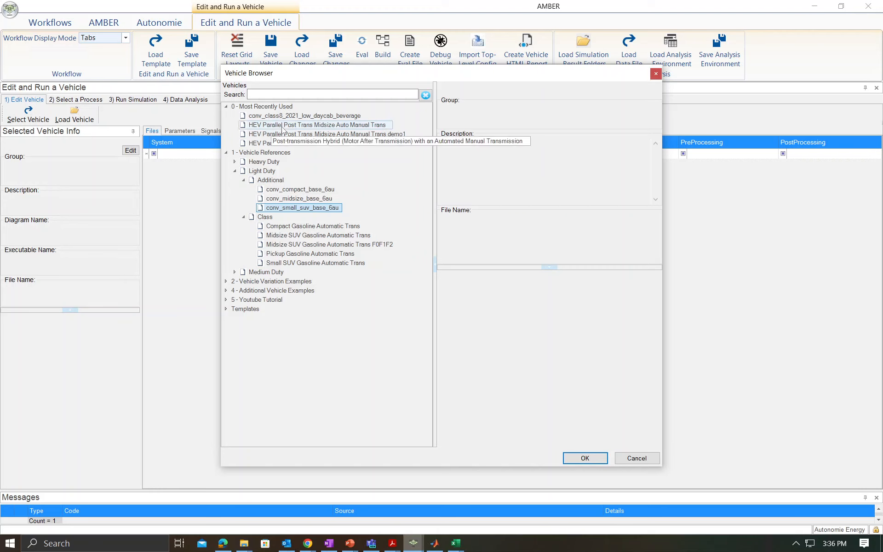
left_click(310, 145)
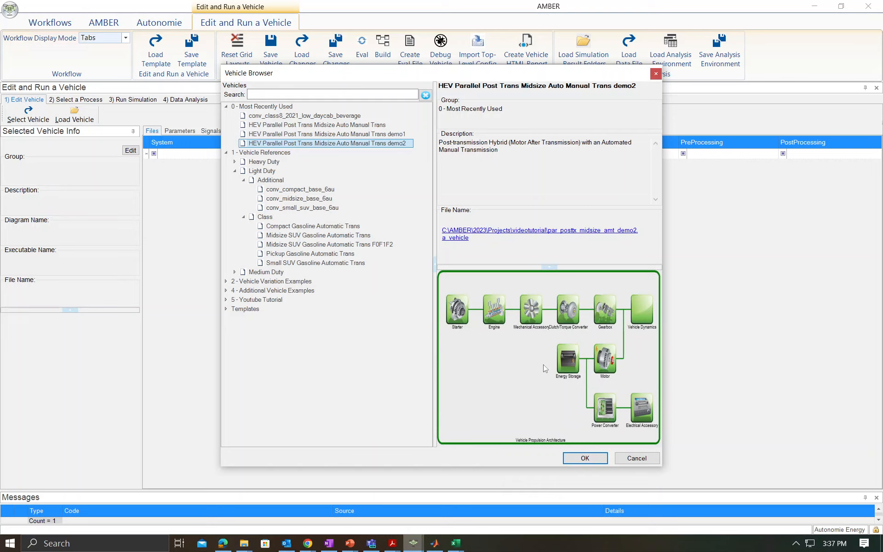
left_click(584, 458)
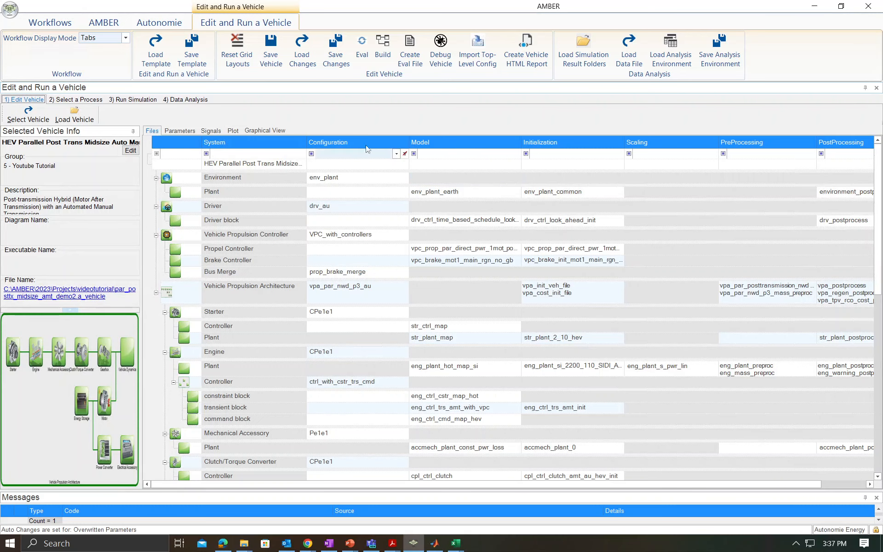
Step: Examine the vehicle's graphical diagram down to the component layout of the Vehicle Propulsion Architecture
left_click(273, 131)
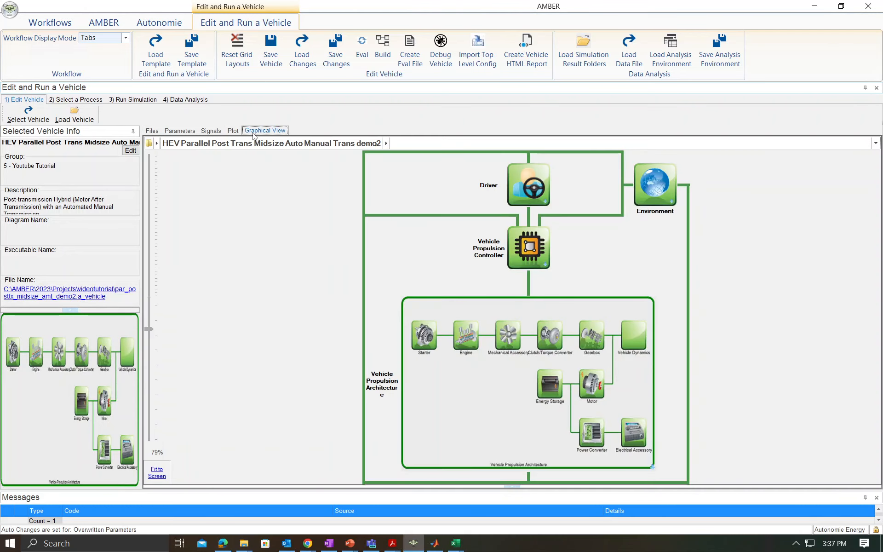
left_click(528, 361)
double_click(528, 359)
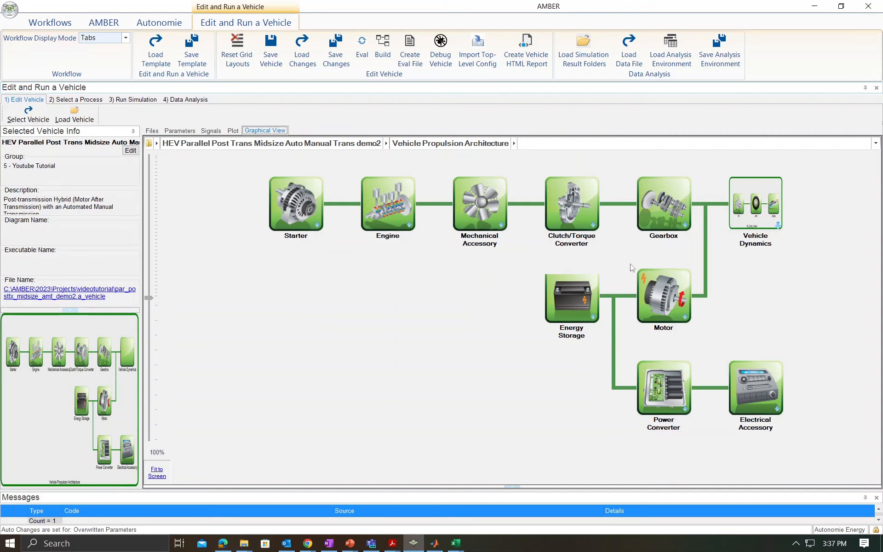
left_click(651, 227)
Step: Add the standard light-duty UDDS cycle as the process and launch its simulation
left_click(76, 99)
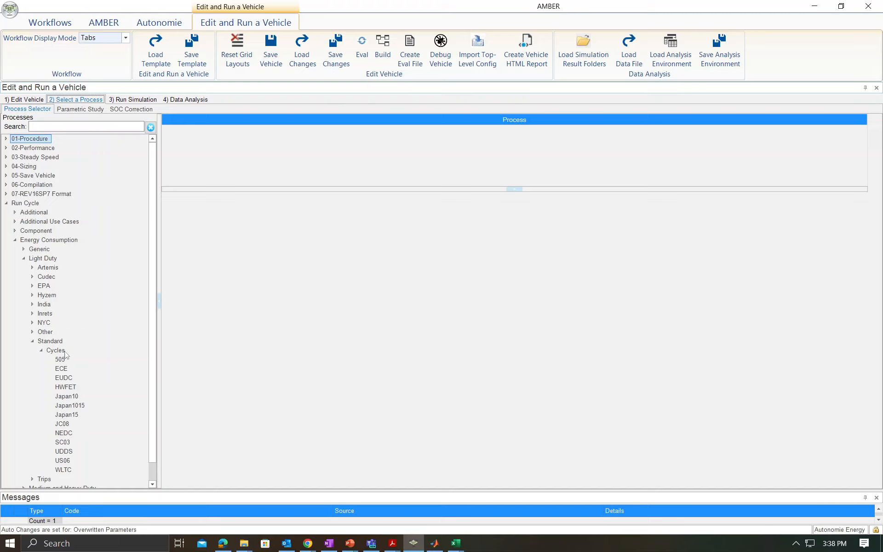
scroll(74, 400, "down", 1)
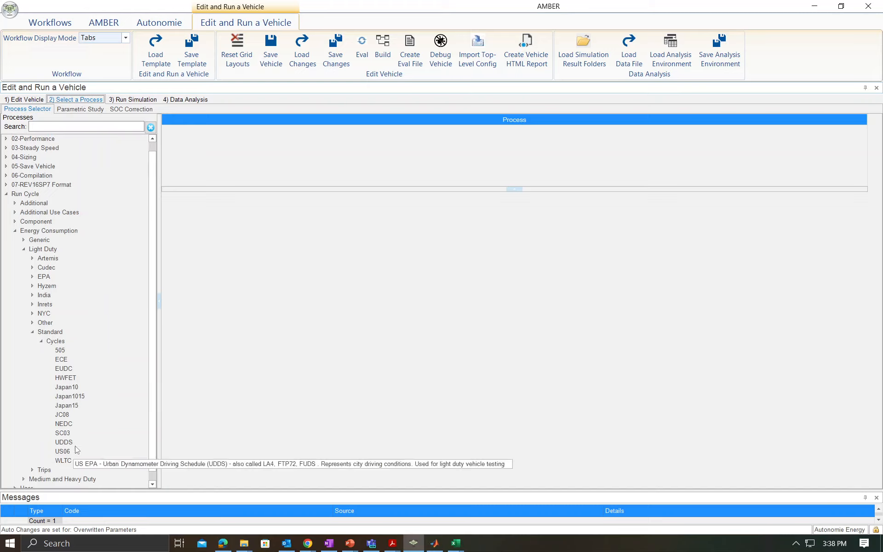
left_click_drag(68, 445, 265, 147)
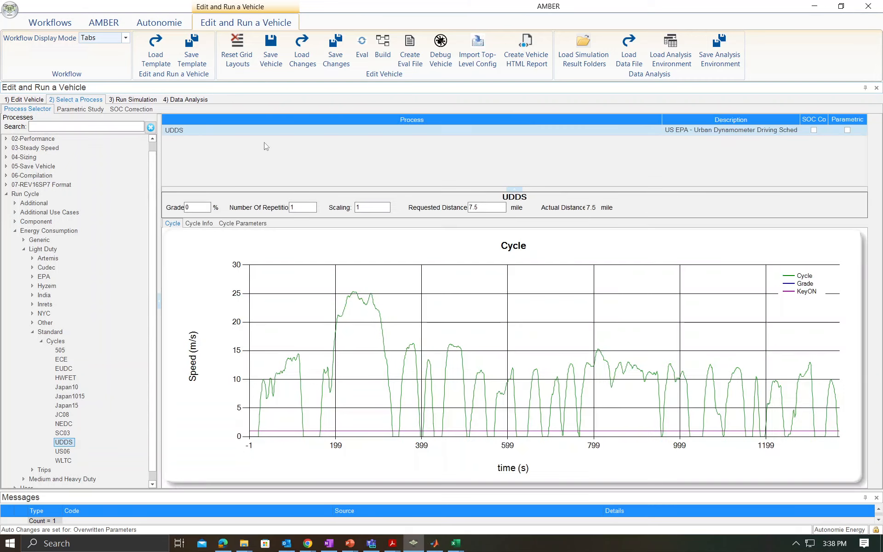
left_click(147, 100)
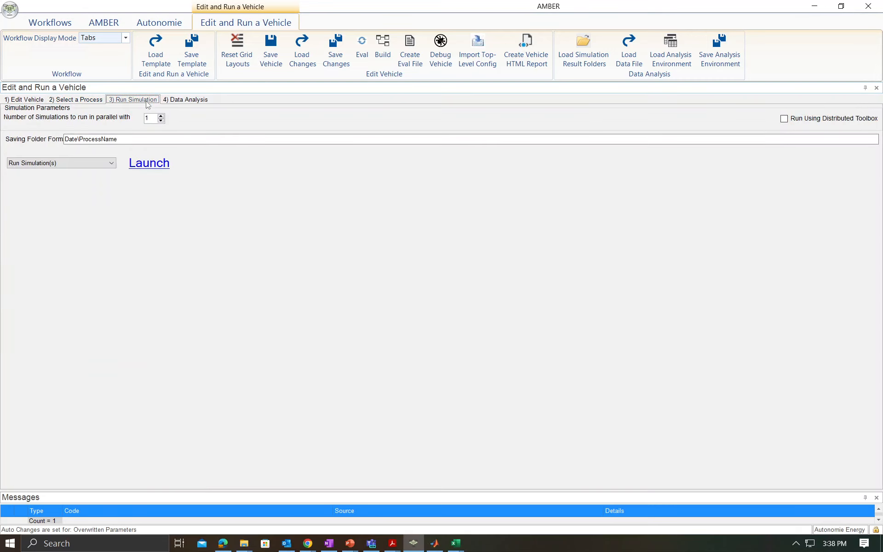
left_click(148, 166)
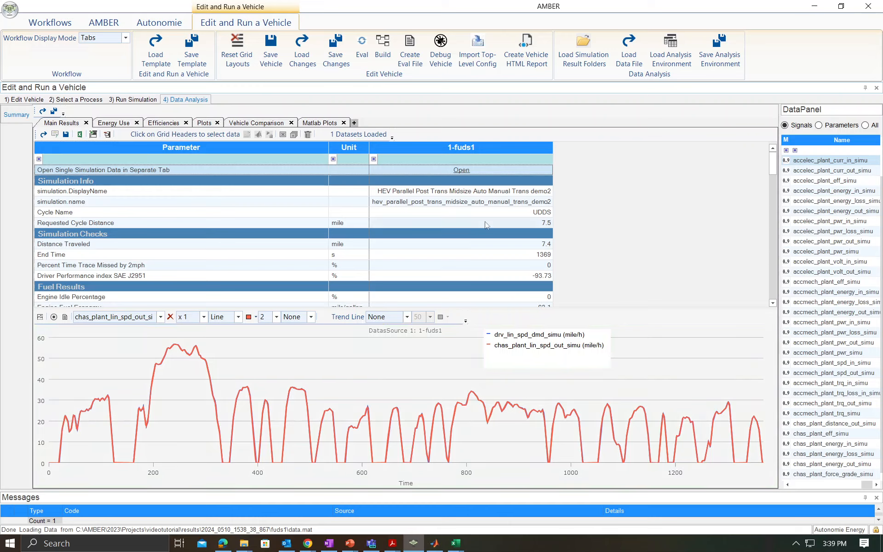
Step: Review the engine fuel economy, electrical consumption and SOC values in the main simulation results
scroll(485, 222, "down", 3)
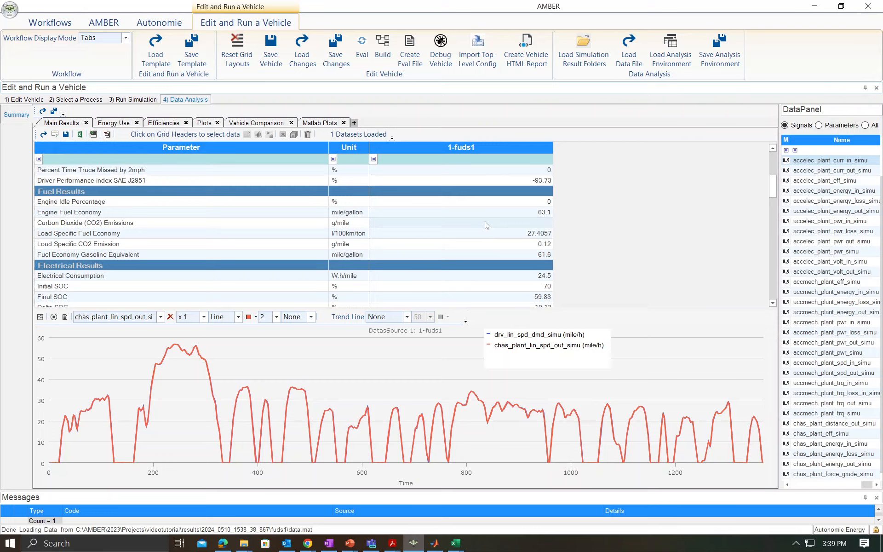
left_click(164, 213)
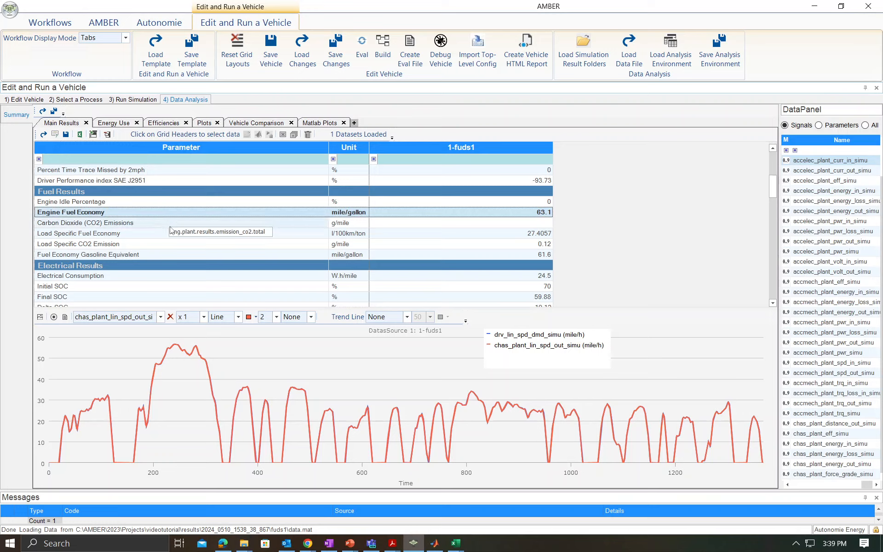
left_click(169, 275)
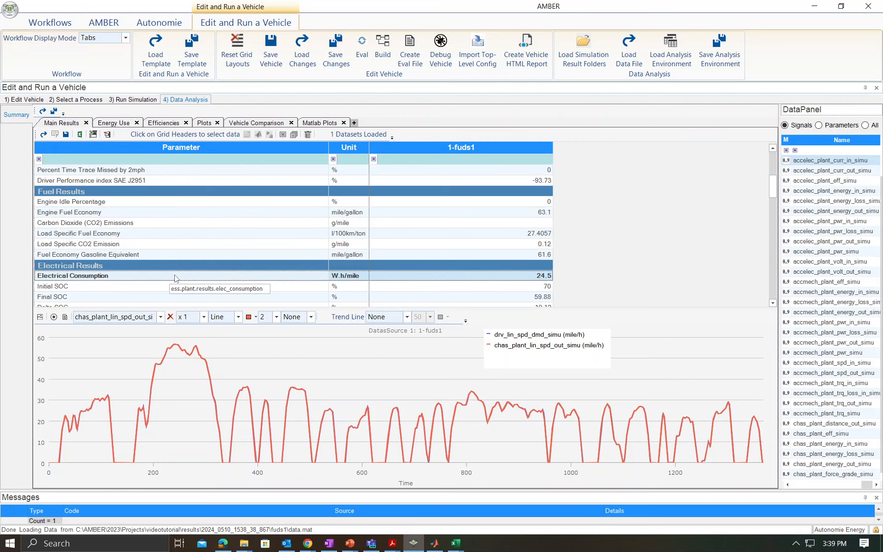
scroll(176, 277, "down", 1)
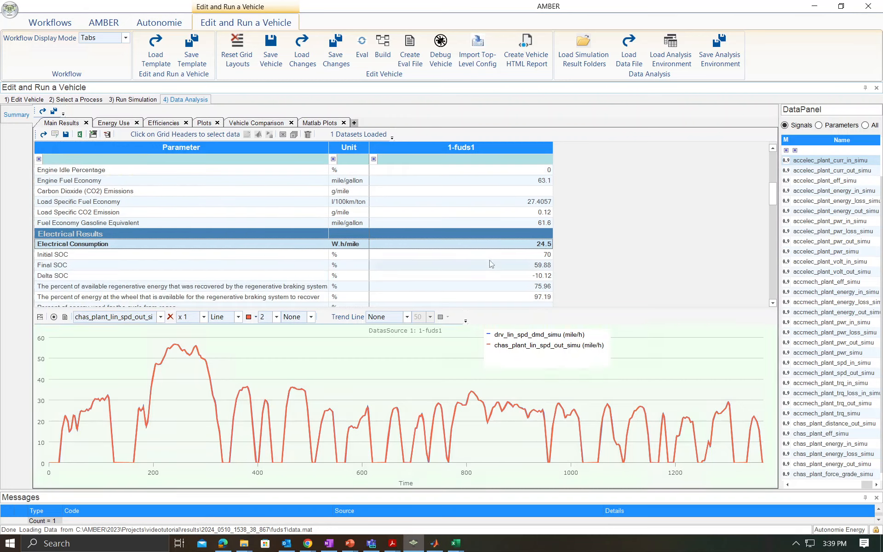
Step: Build the annotated vpa_par_nwd_p3_au configuration model from the vehicle's file list and maximize it in Simulink
left_click(21, 99)
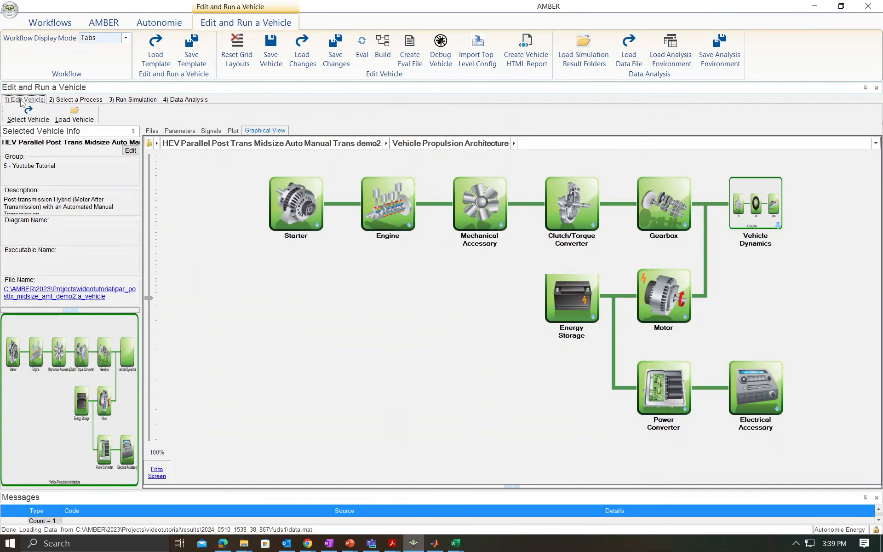
left_click(151, 131)
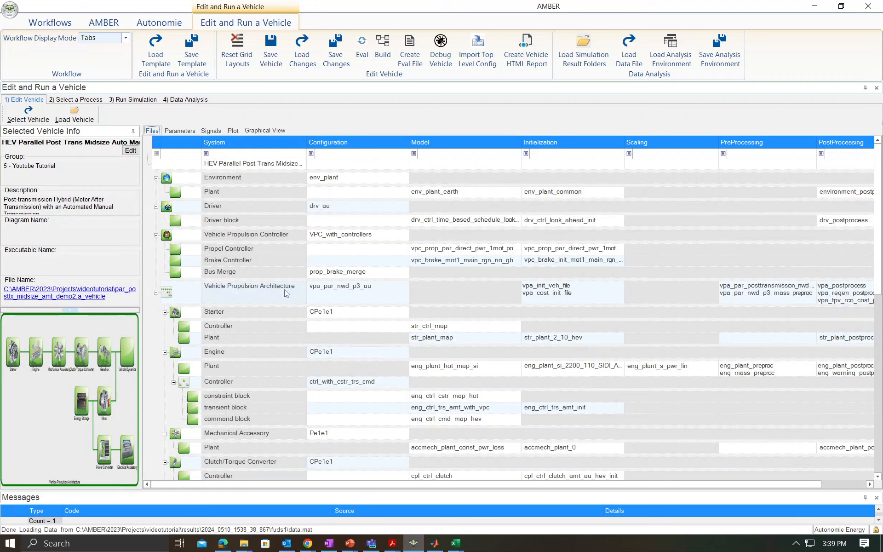
right_click(346, 289)
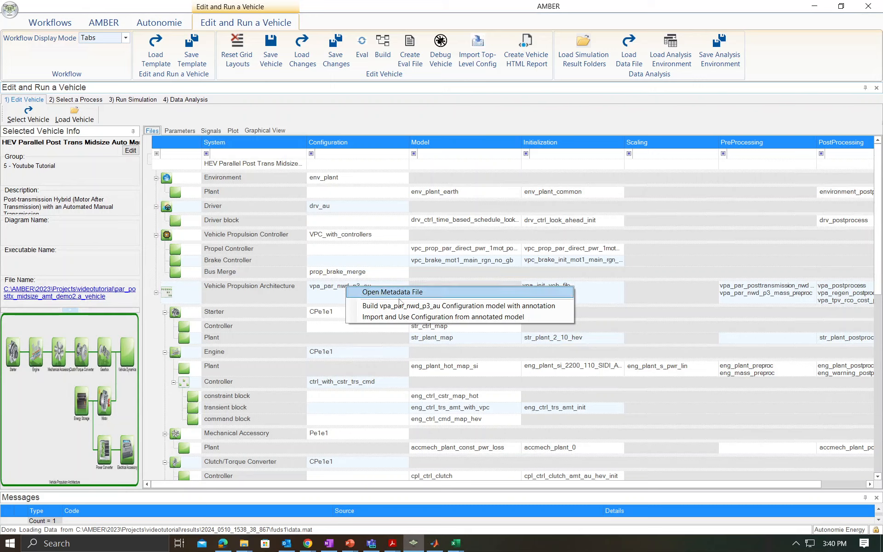
left_click(432, 306)
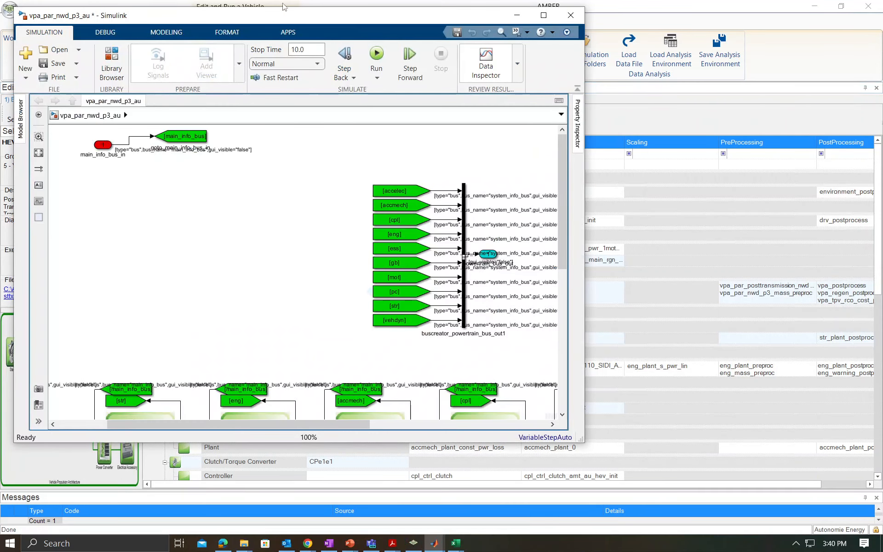
double_click(311, 21)
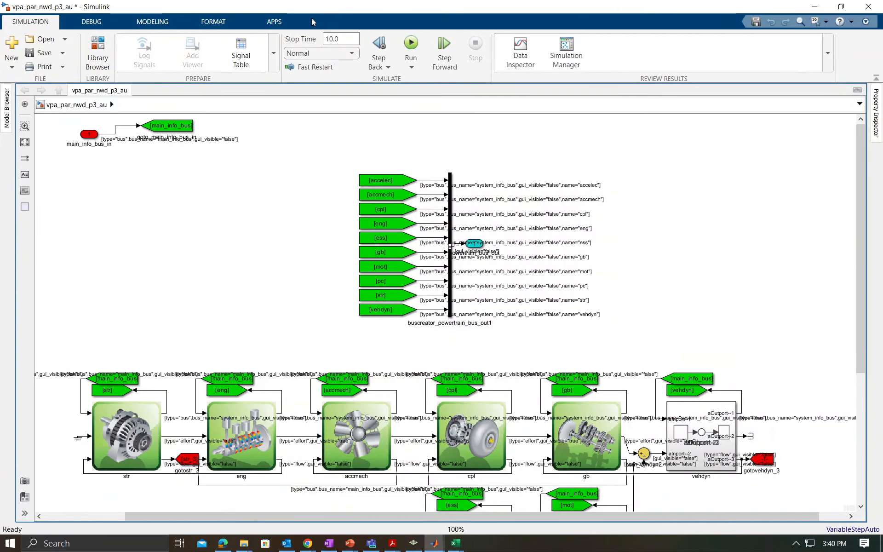
Step: Move the vehdyn block with its sum, bus tags and goto block farther right of the gb block
scroll(342, 166, "down", 3)
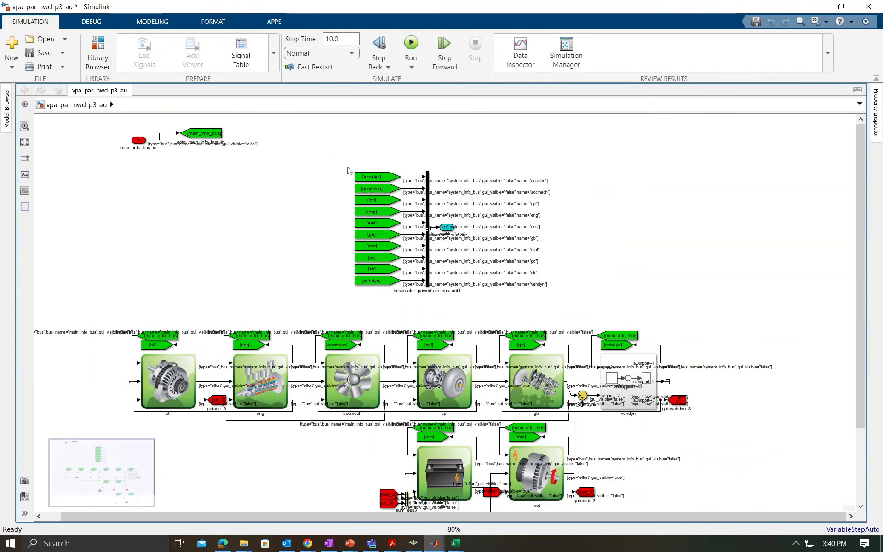
scroll(480, 506, "up", 3)
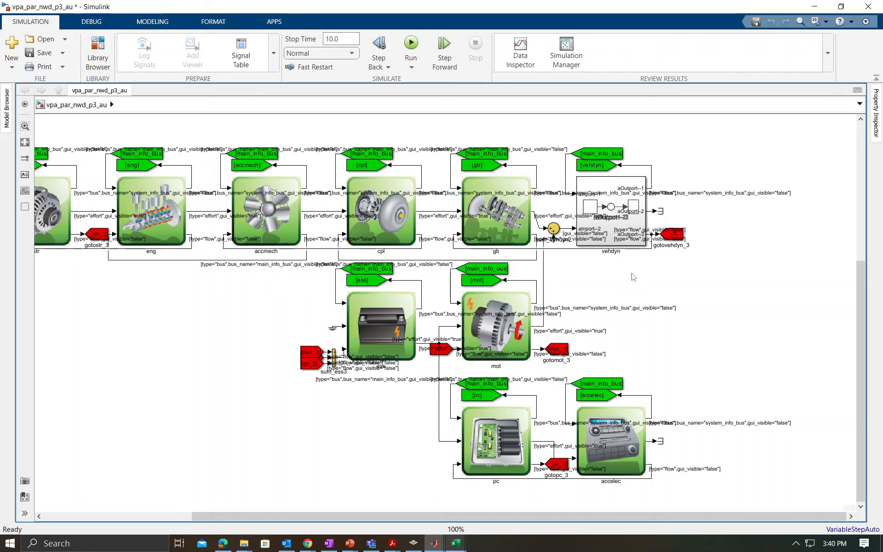
left_click_drag(739, 286, 547, 138)
left_click_drag(631, 204, 774, 200)
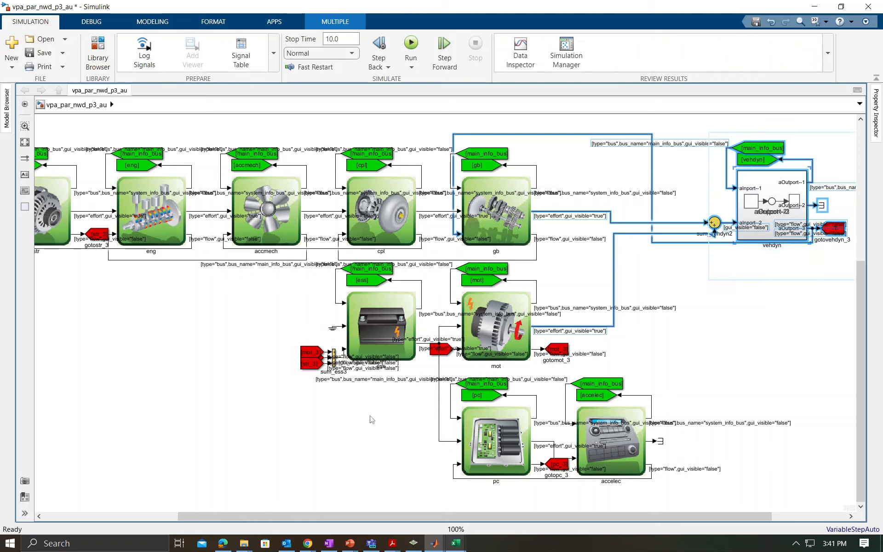
left_click(436, 438)
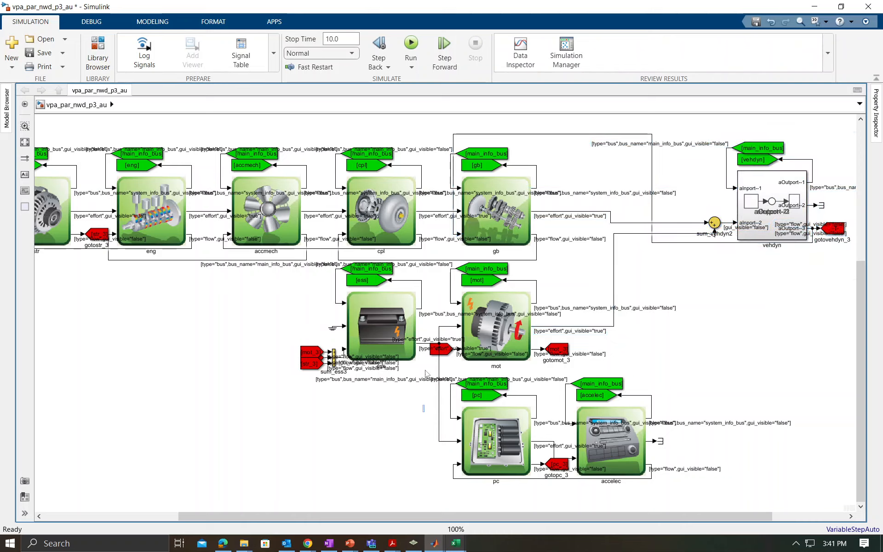
Step: Shift the ess block group farther left of mot and the pc and accelec group farther down to free up space
left_click_drag(422, 412, 281, 270)
mouse_move(386, 324)
left_mouse_down()
mouse_move(318, 363)
mouse_move(318, 351)
mouse_move(275, 347)
left_mouse_up()
left_click_drag(716, 503, 401, 371)
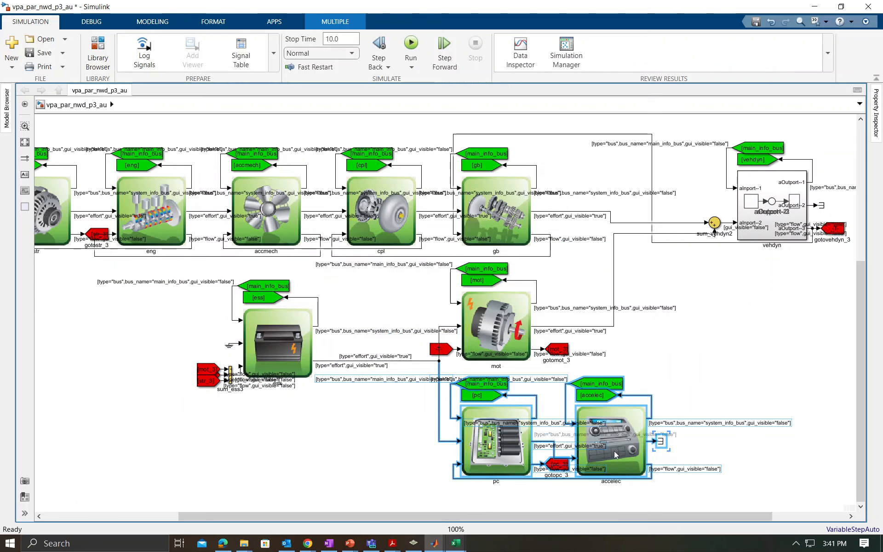
left_click_drag(628, 440, 625, 500)
left_click(676, 404)
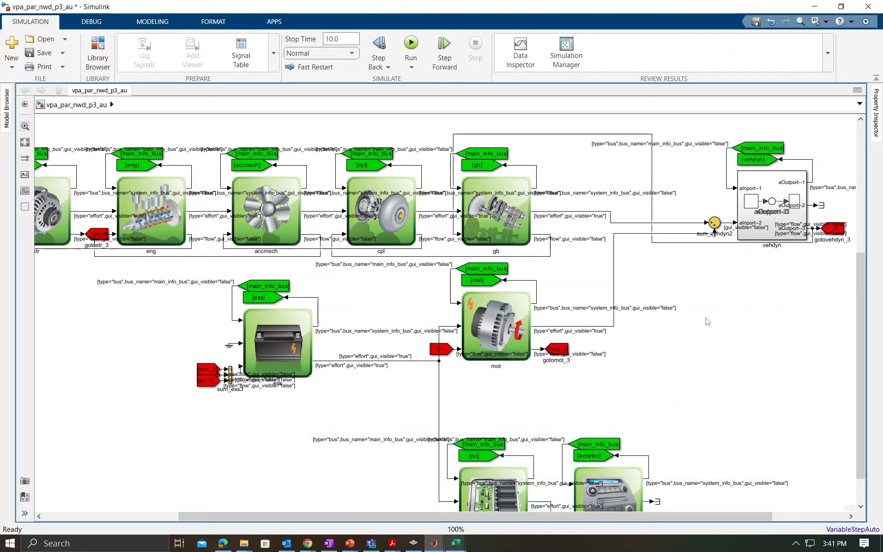
Step: Reposition the sum_vehdyn2 block in line with the gb effort output and delete the effort line from mot to it
left_click_drag(711, 224, 673, 222)
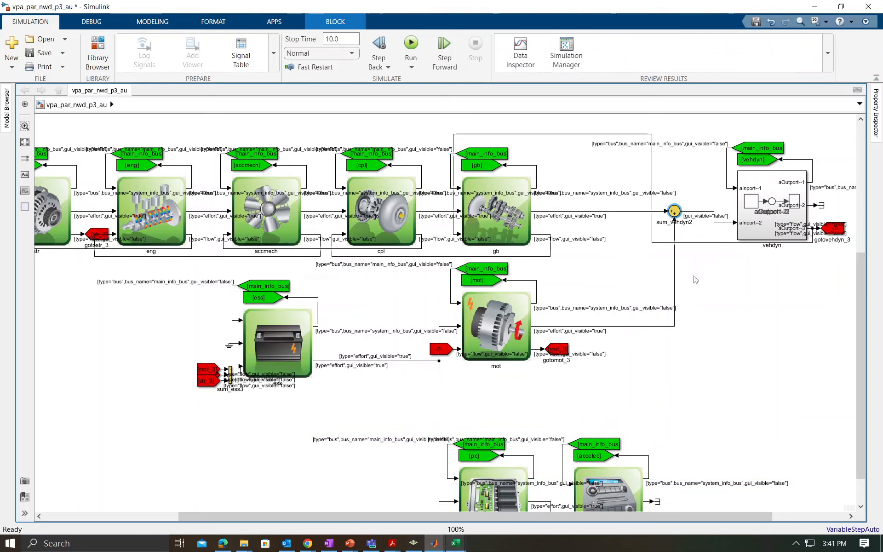
left_click(675, 286)
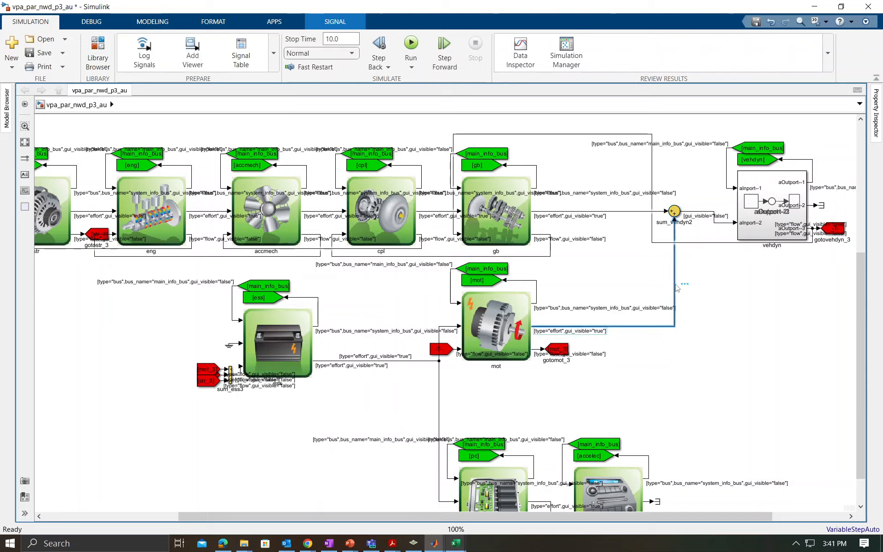
key("Delete")
Step: Duplicate the mot block into the free space to its right and rename the copy tc
left_click(501, 329)
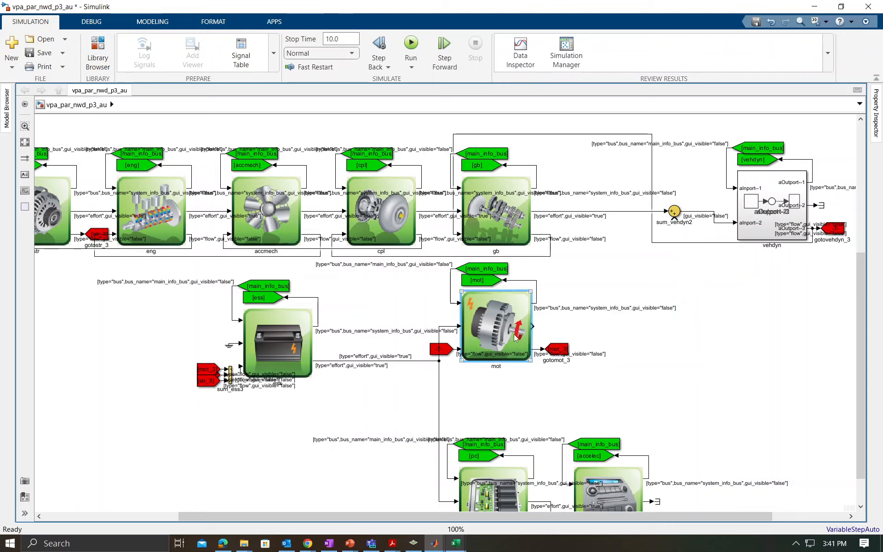
left_click_drag(514, 338, 684, 330)
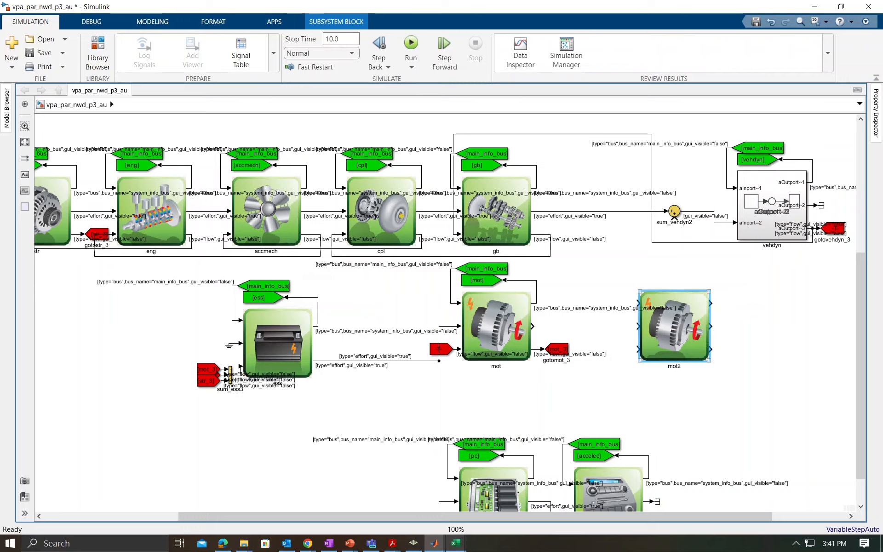
left_click(679, 365)
left_click(762, 386)
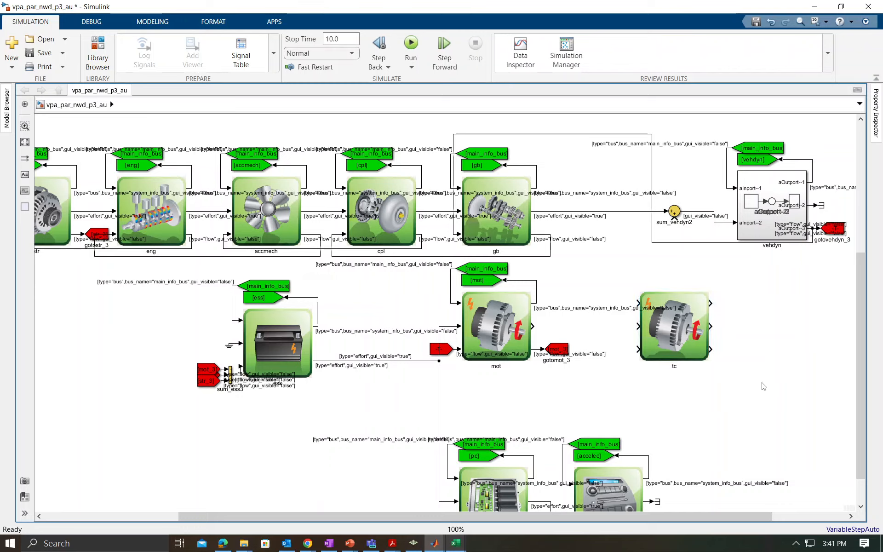
Step: Connect mot's effort output to tc's middle input and tc's middle output to the lower input of sum_vehdyn2
left_click(701, 336)
left_click(602, 335)
left_click_drag(534, 325, 637, 326)
left_click(674, 339)
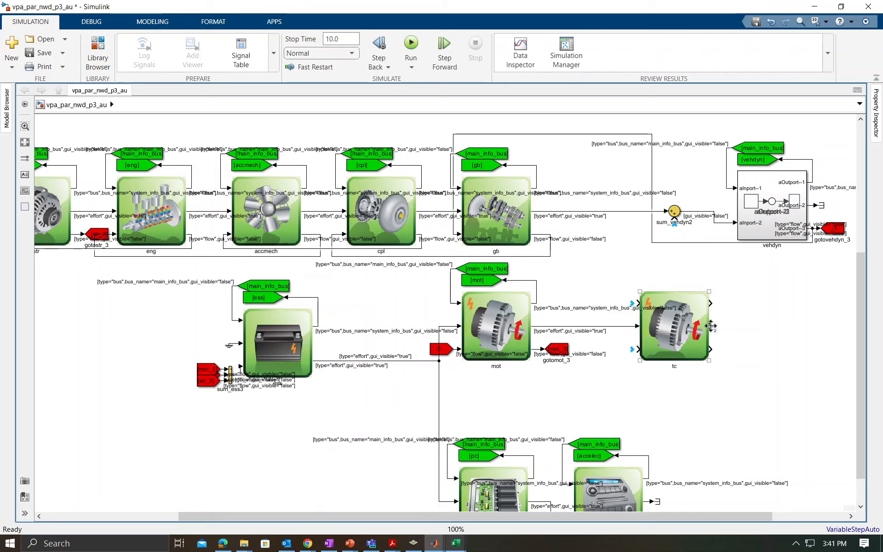
left_click_drag(710, 325, 672, 222)
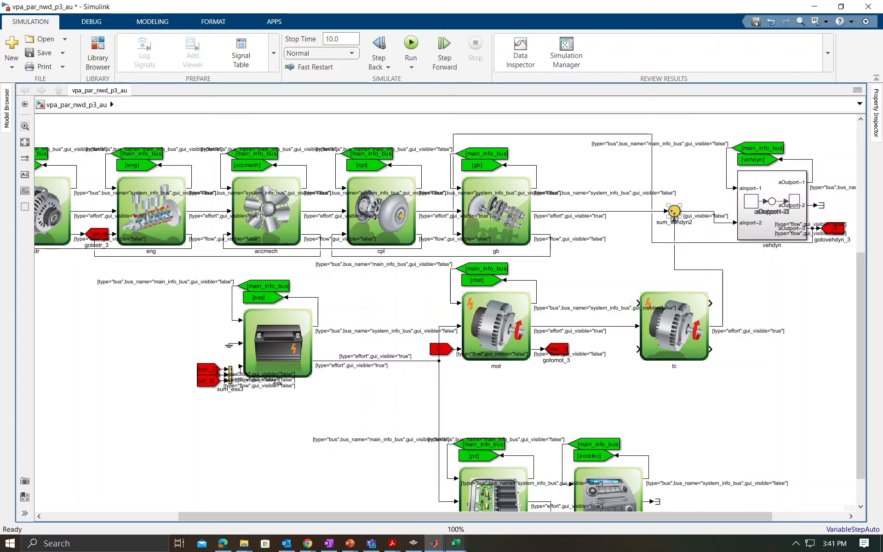
left_click(515, 215)
left_click(770, 231)
left_click(704, 298)
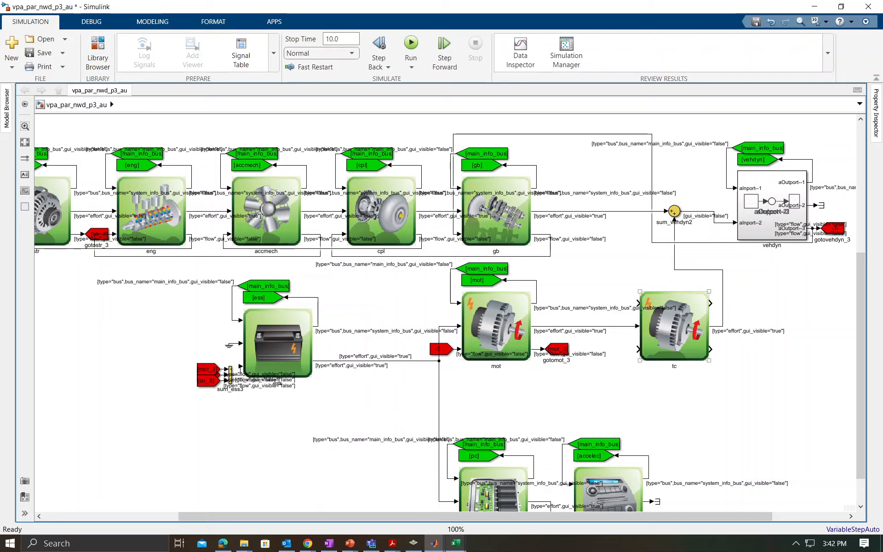
Step: Copy vehdyn's main_info_bus and vehdyn tags above tc and connect them to tc's upper input and upper output
left_click(761, 150)
left_click_drag(761, 150, 636, 268)
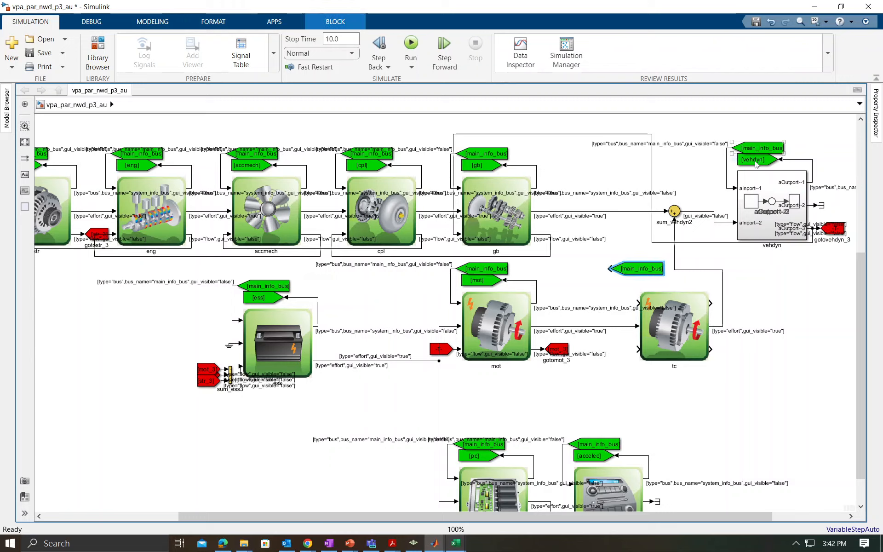
left_click_drag(762, 159, 705, 295)
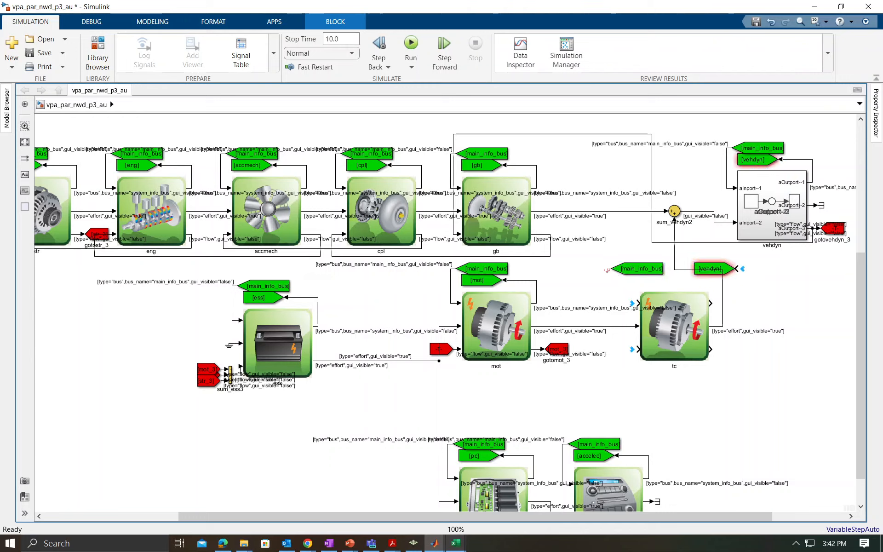
mouse_move(612, 269)
left_mouse_down()
mouse_move(607, 287)
mouse_move(637, 303)
left_mouse_up()
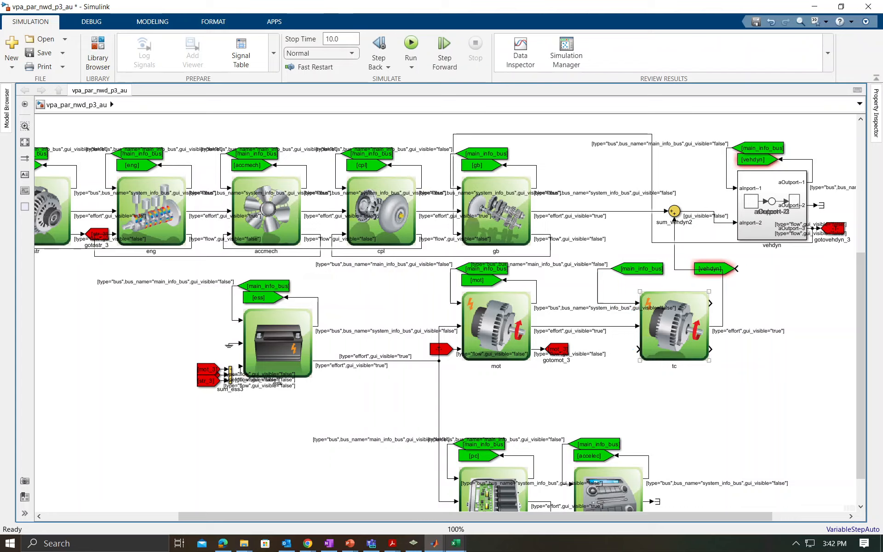
left_click_drag(736, 268, 718, 303)
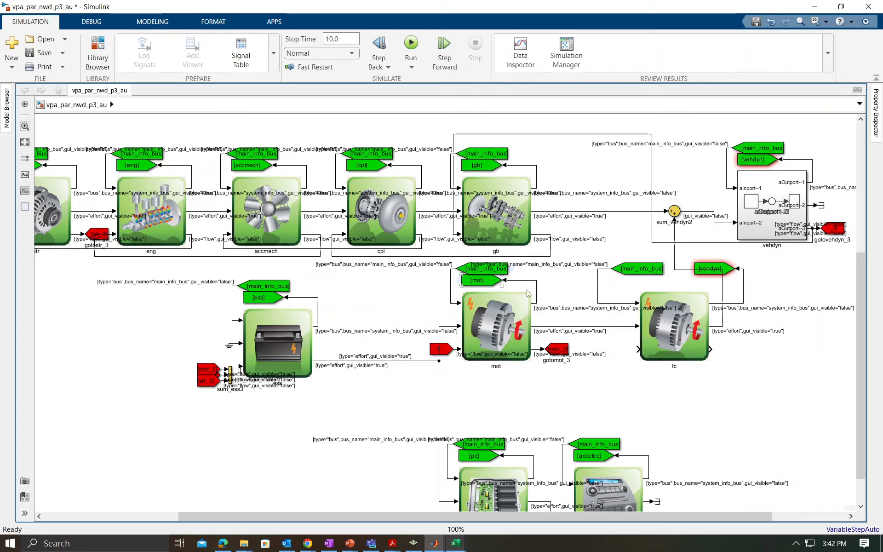
Step: Set the Goto tag of the copied vehdyn block above the tc block to tc
scroll(764, 329, "up", 1)
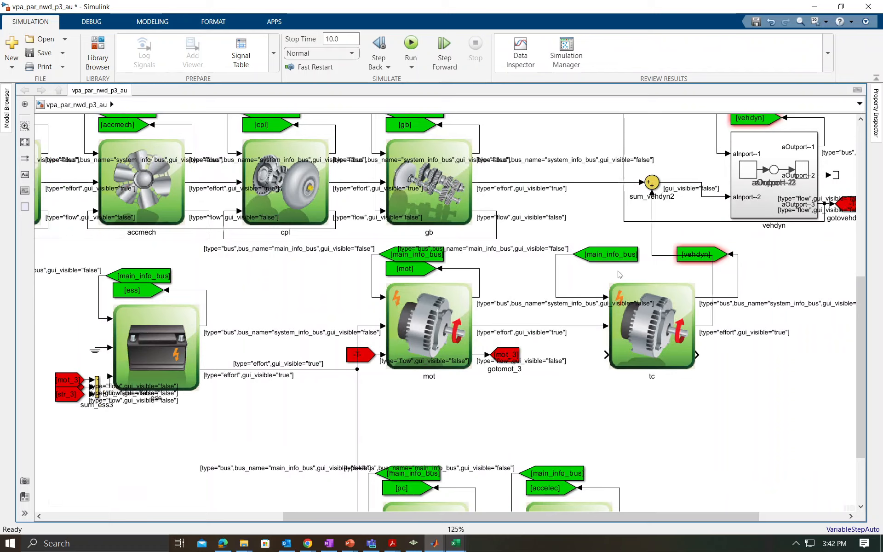
left_click(608, 260)
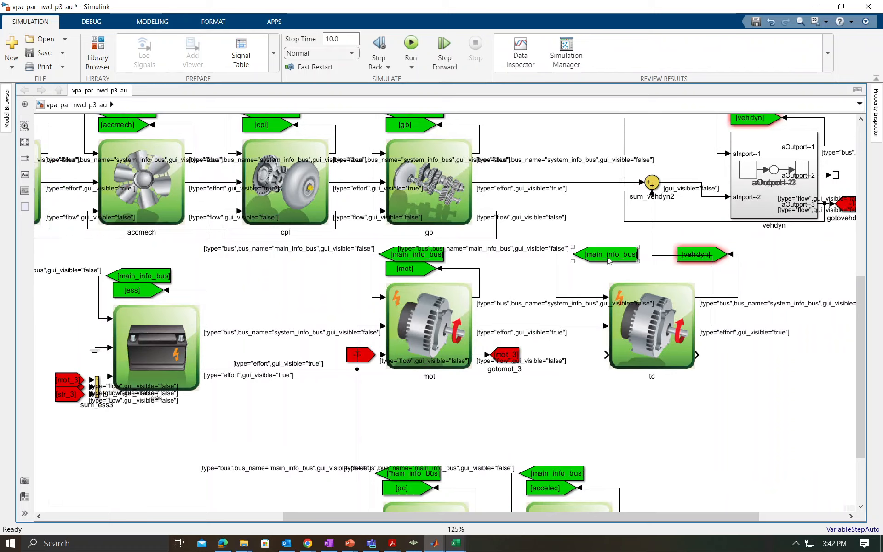
left_click(598, 281)
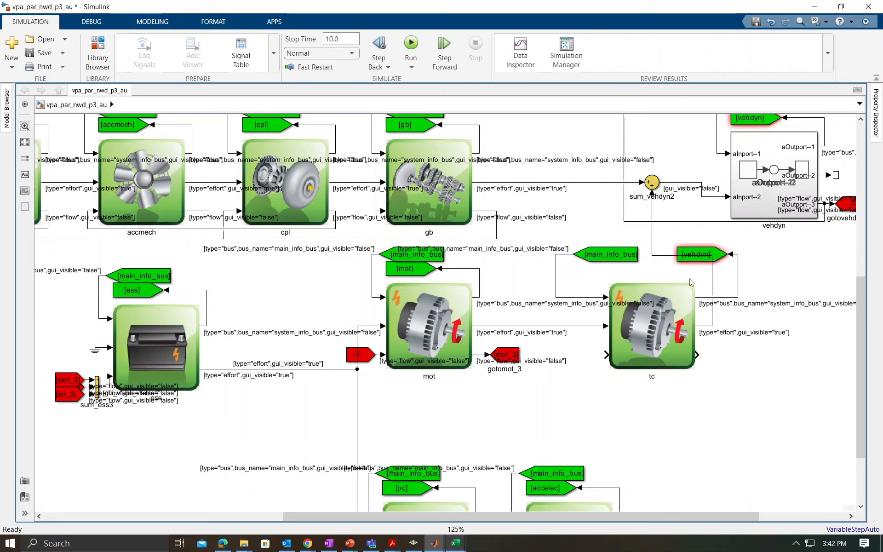
left_click(718, 259)
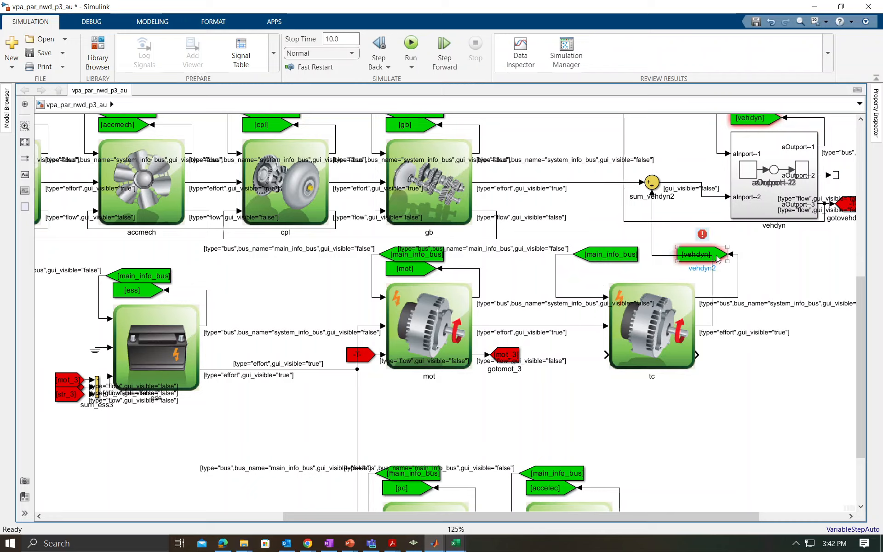
double_click(717, 259)
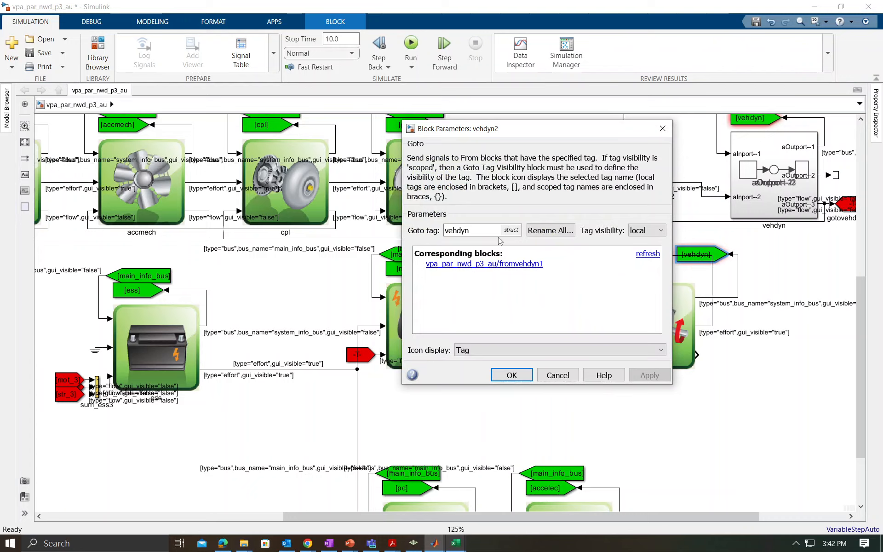
double_click(456, 230)
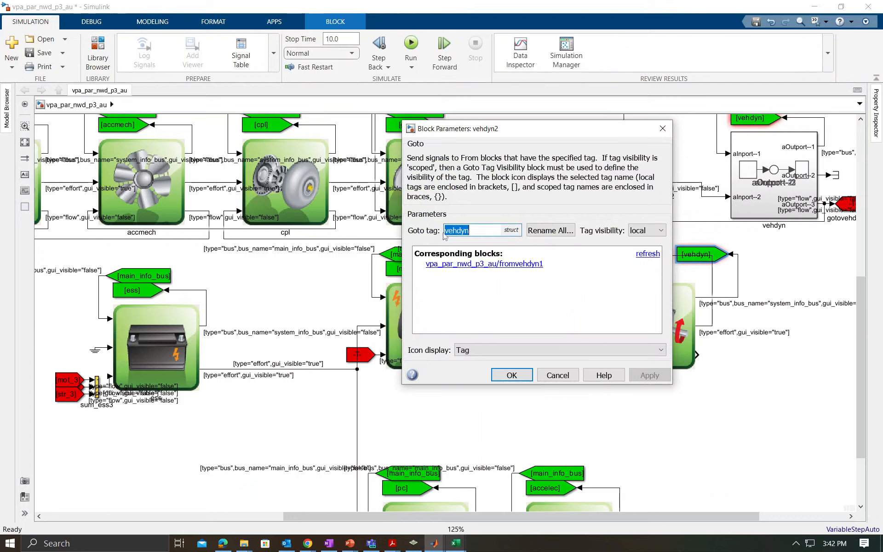
type("tc")
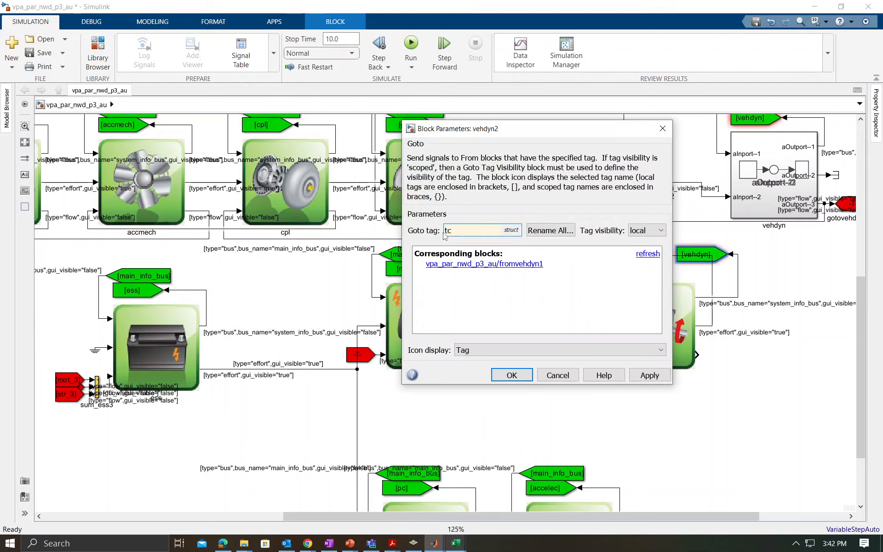
left_click(649, 375)
left_click(511, 375)
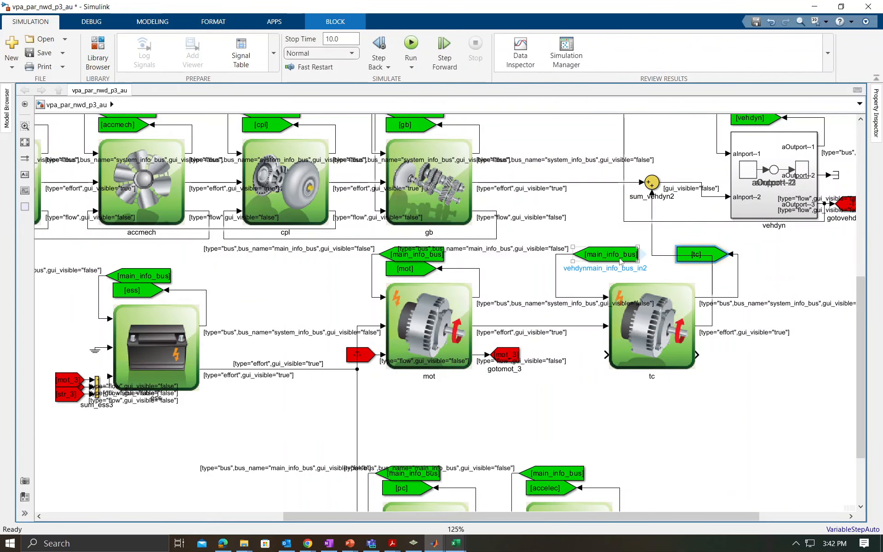
Step: Reposition the copied main_info_bus tag above tc so it sits in line with and directly beside the tc tag
left_click_drag(621, 261, 646, 256)
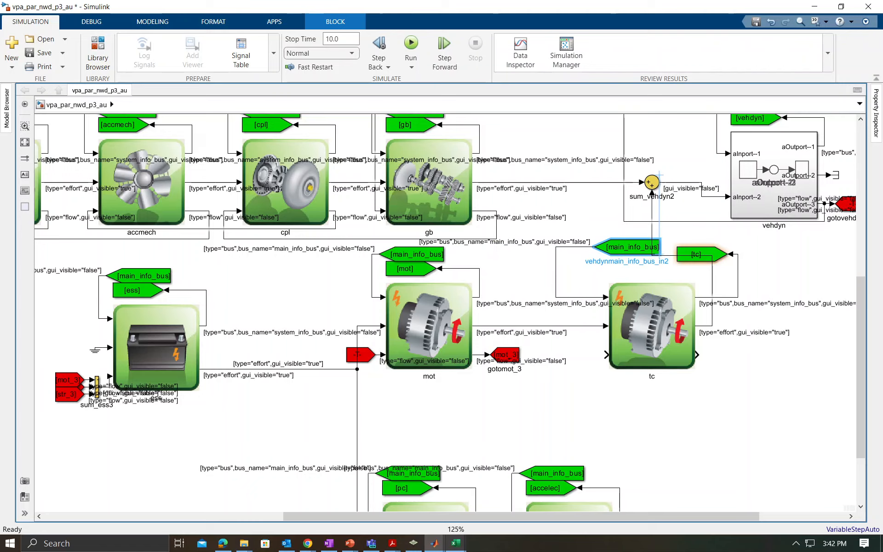
left_click(701, 254)
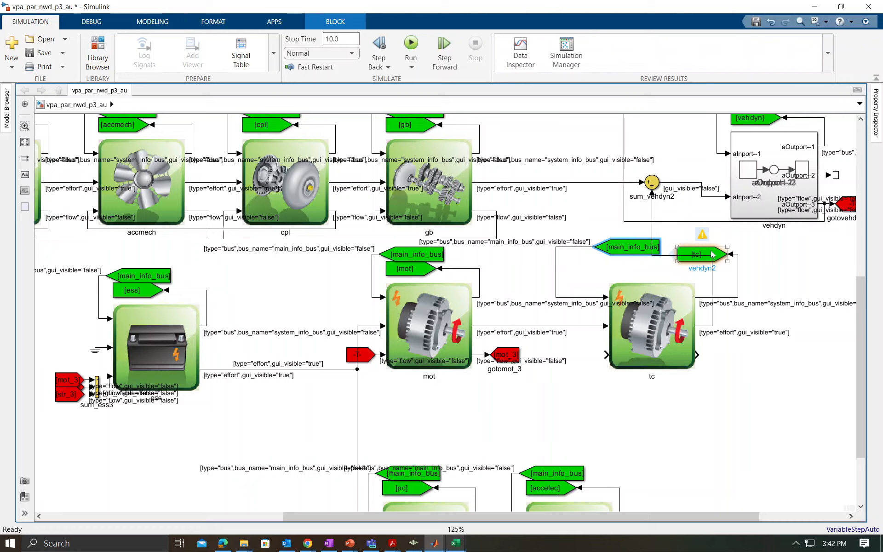
left_click(731, 282)
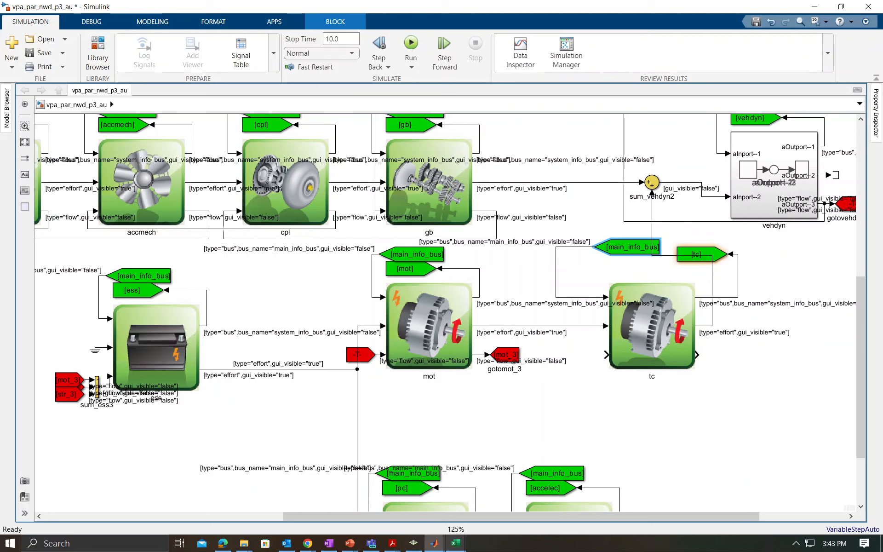
scroll(739, 312, "down", 1)
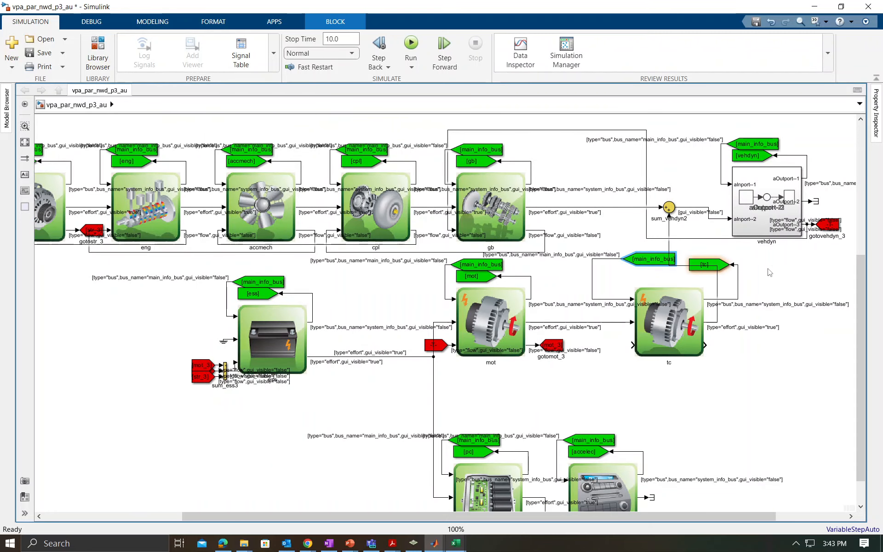
left_click_drag(656, 262, 668, 269)
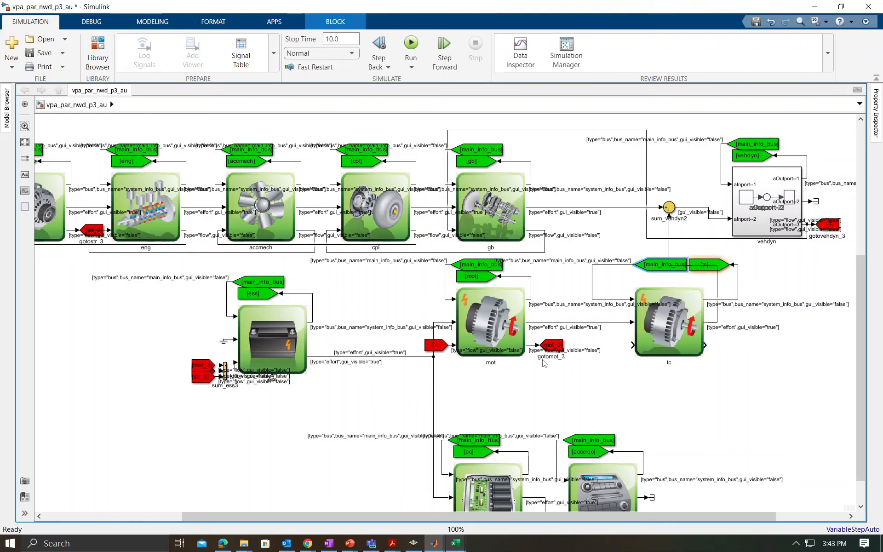
Step: Widen the red tag at mot's lower input and the gotovehdyn_3 tag so their full names fit
left_click(427, 346)
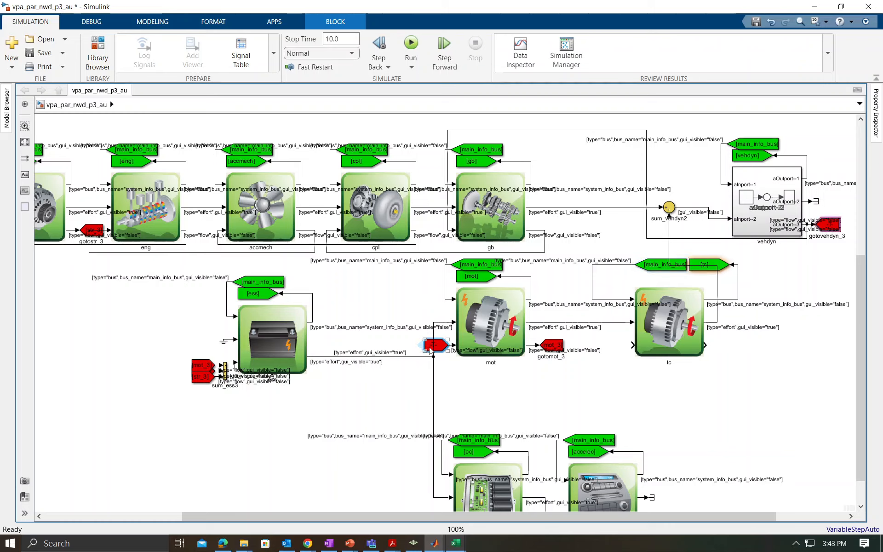
left_click_drag(423, 351, 392, 349)
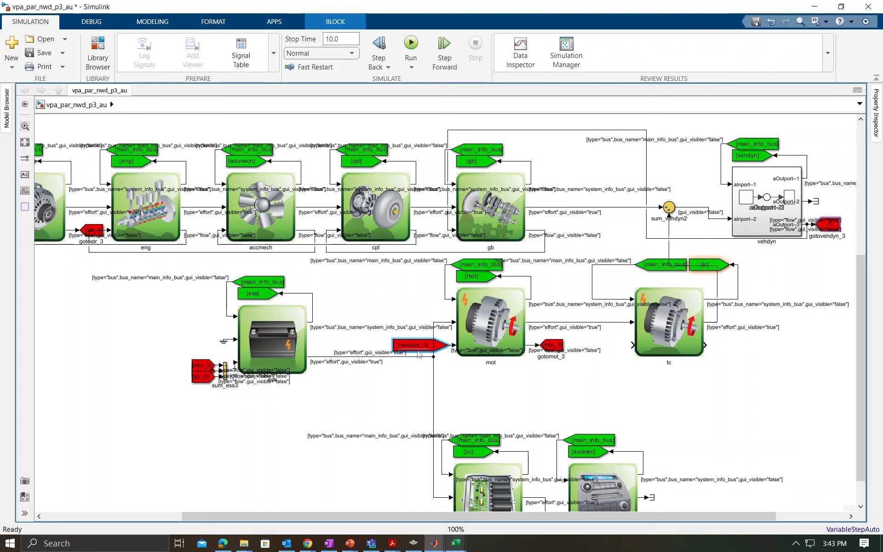
scroll(850, 230, "up", 2)
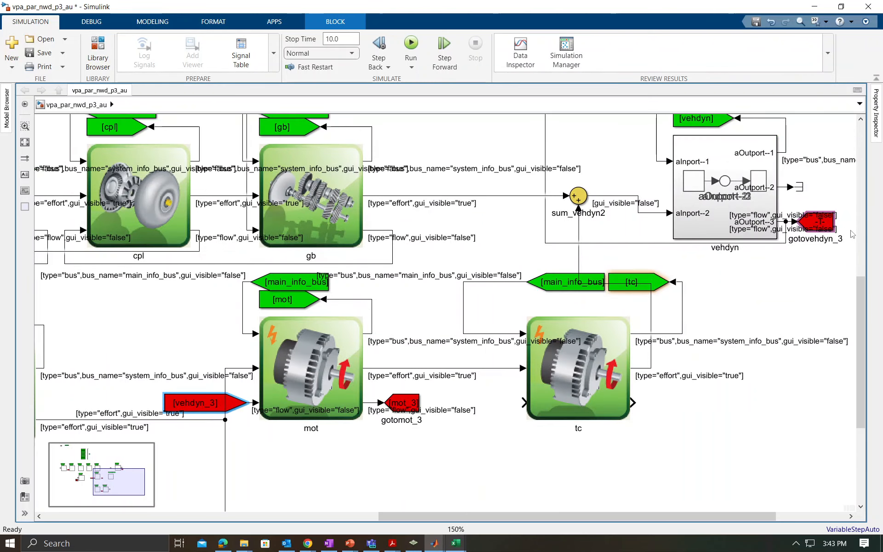
left_click(837, 222)
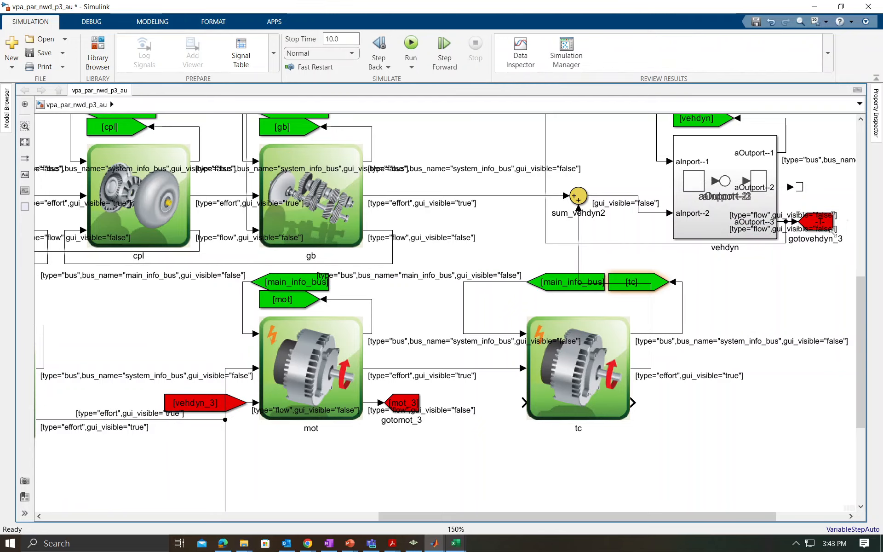
mouse_move(833, 232)
left_mouse_down()
mouse_move(856, 234)
mouse_move(841, 234)
left_mouse_up()
scroll(777, 226, "down", 2)
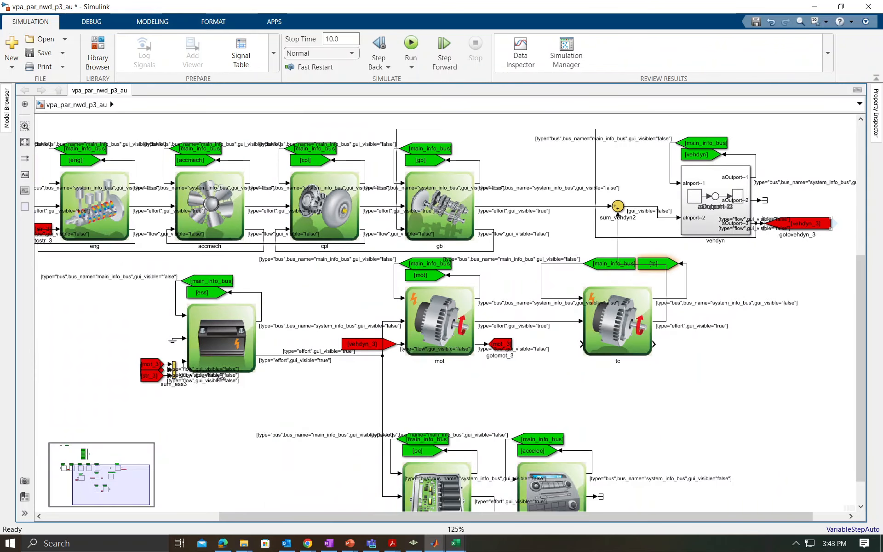
Step: Copy mot's vehdyn_3 From tag to the space below tc and connect it to tc's lower input
left_click(614, 342)
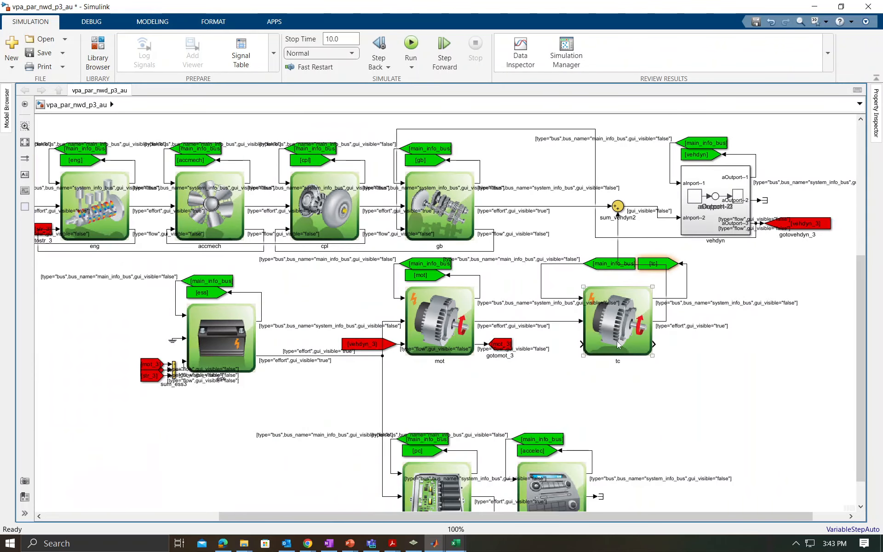
left_click(380, 344)
left_click(383, 353)
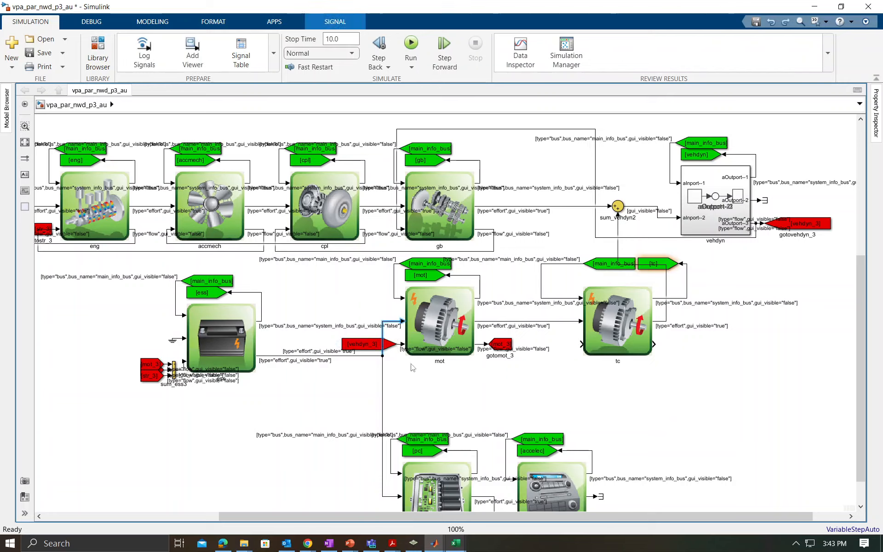
left_click_drag(373, 344, 581, 344)
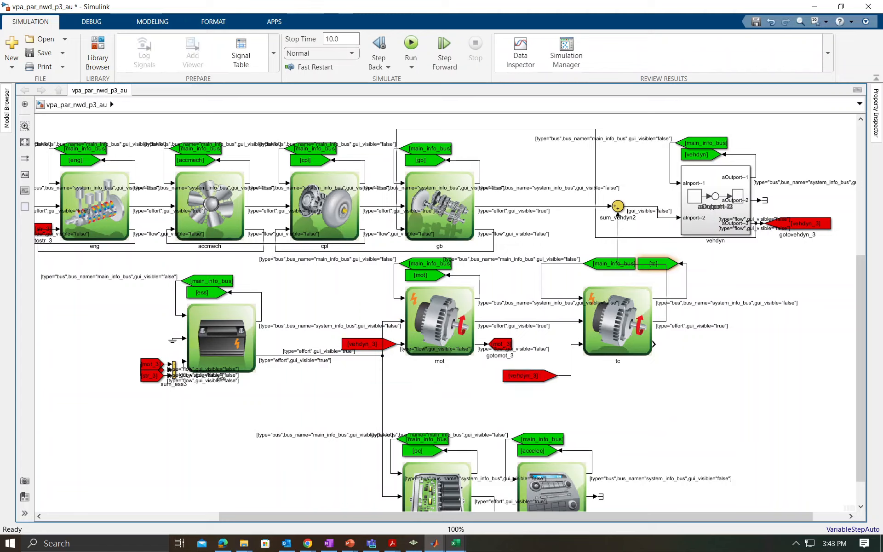
Step: Delete the vehdyn_3 tag feeding mot and connect tc's lower output to mot's lower input
left_click(393, 348)
key("Delete")
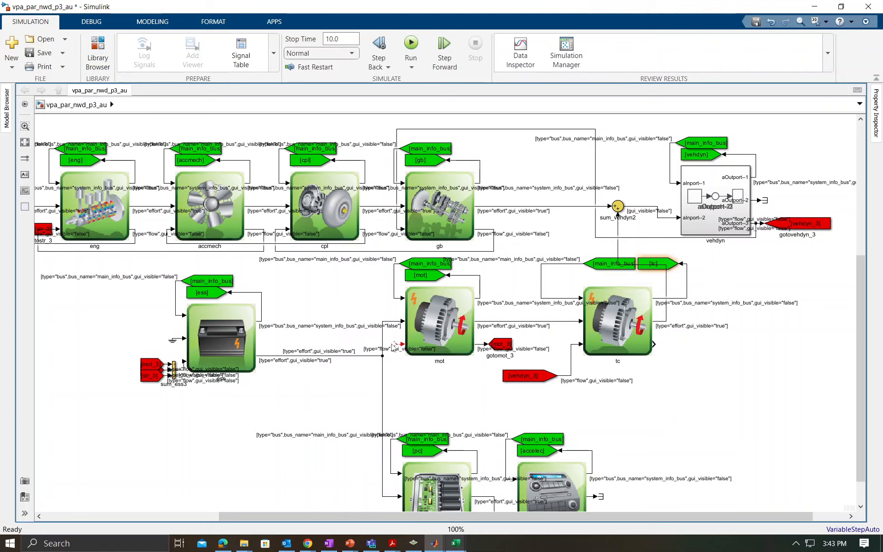
mouse_move(652, 345)
left_mouse_down()
mouse_move(657, 401)
mouse_move(575, 414)
mouse_move(643, 379)
mouse_move(653, 345)
left_mouse_up()
left_click_drag(394, 344, 396, 343)
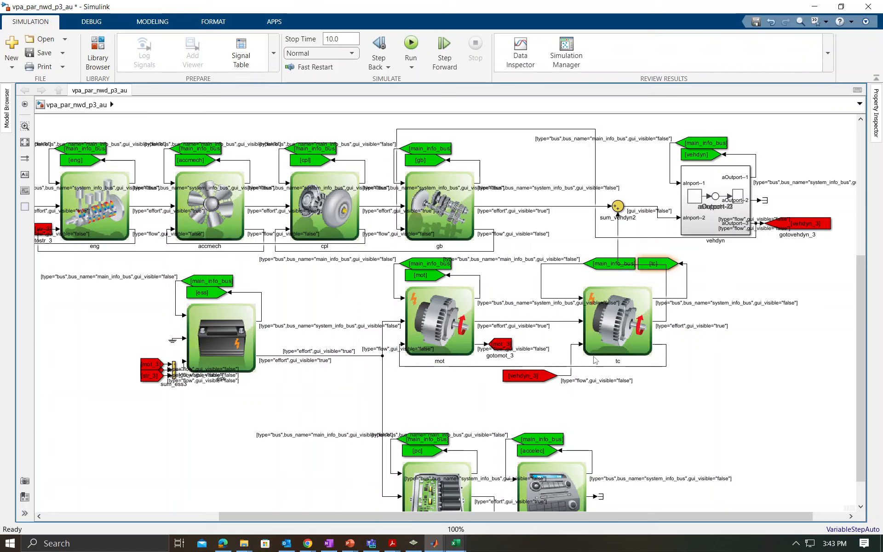
left_click(617, 347)
left_click(664, 266)
Step: Set the number of inputs of the buscreator_powertrain_bus_out1 block to 11
scroll(686, 347, "down", 2)
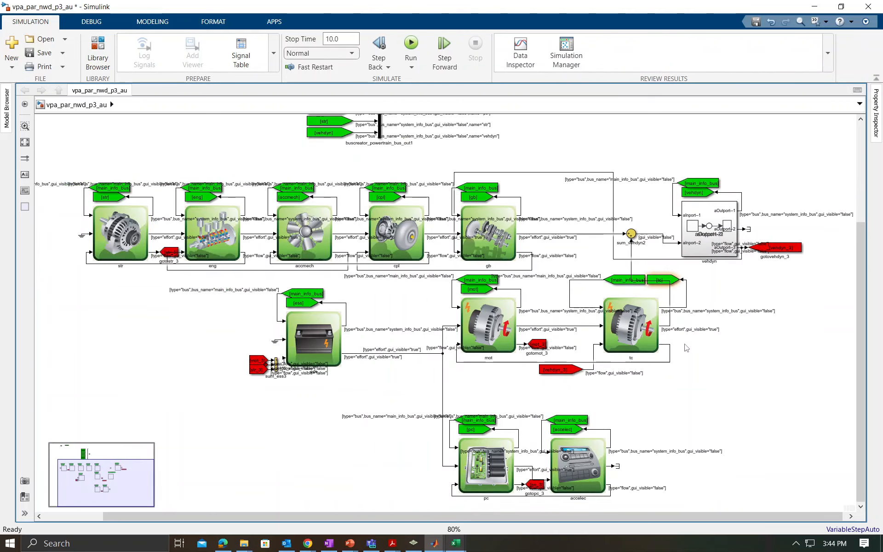
scroll(686, 347, "down", 3)
scroll(453, 138, "up", 5)
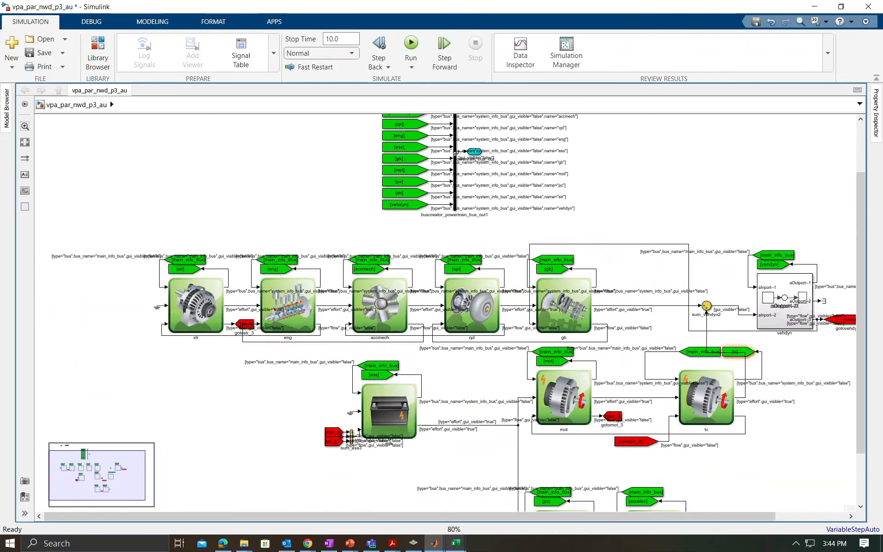
scroll(457, 127, "up", 2)
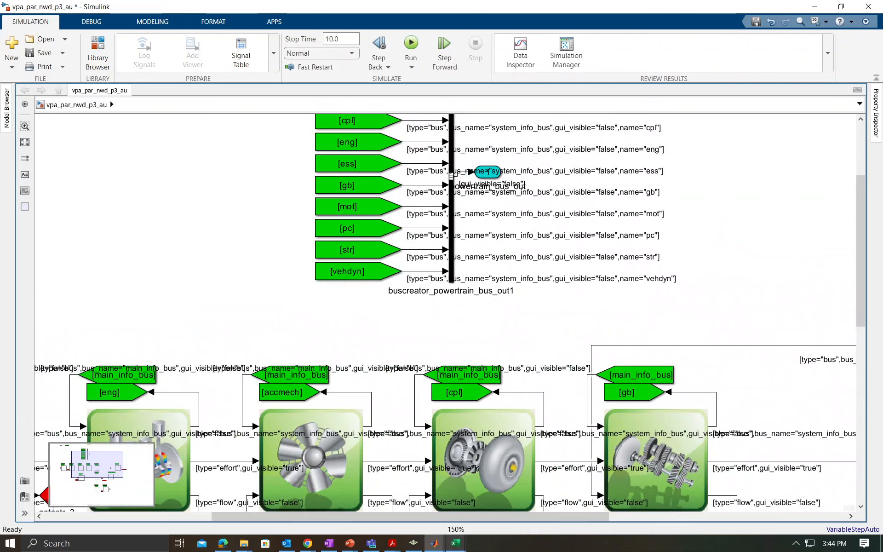
double_click(451, 163)
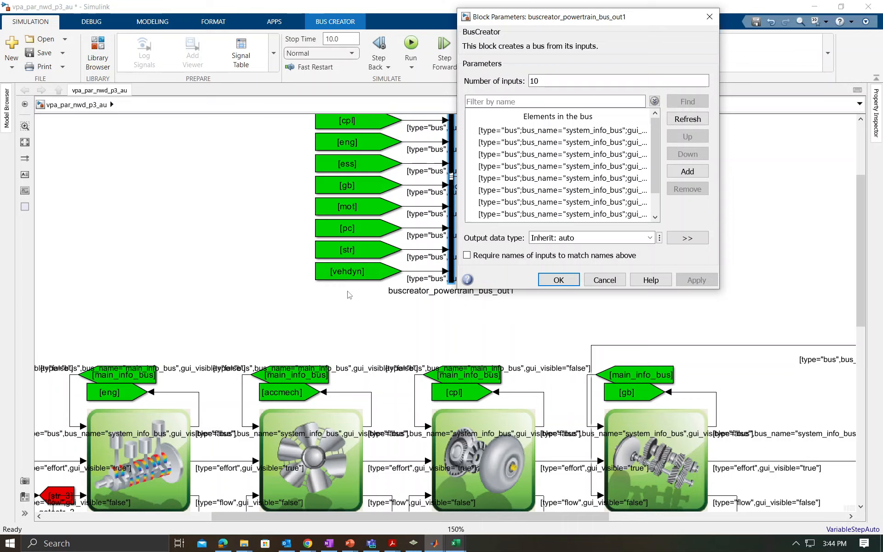
double_click(534, 80)
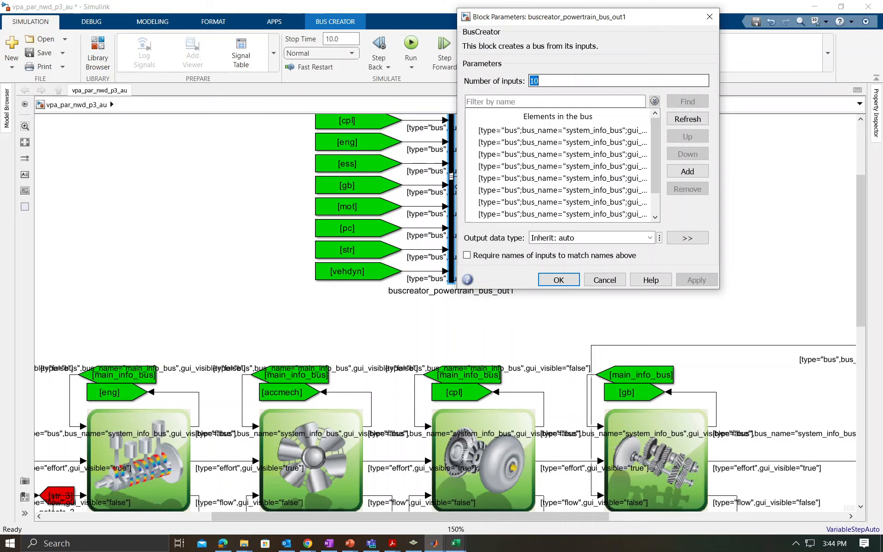
type("11")
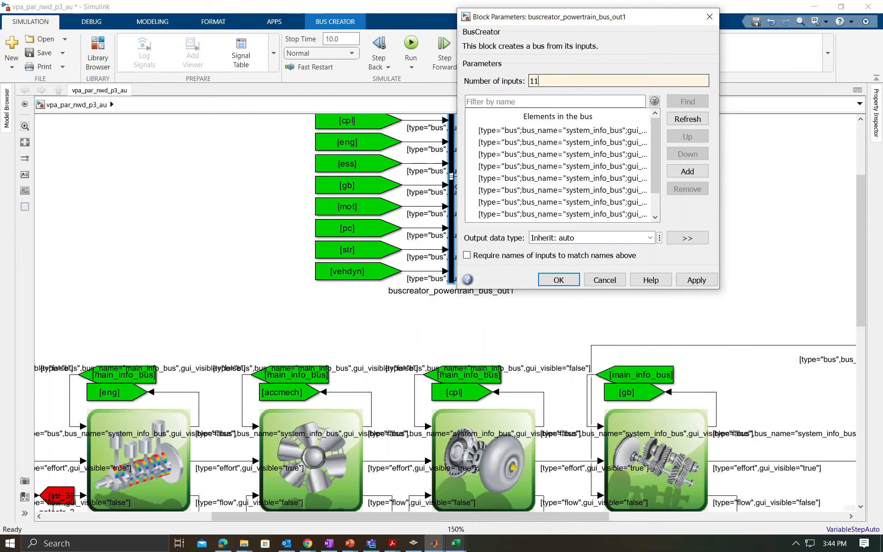
left_click(703, 281)
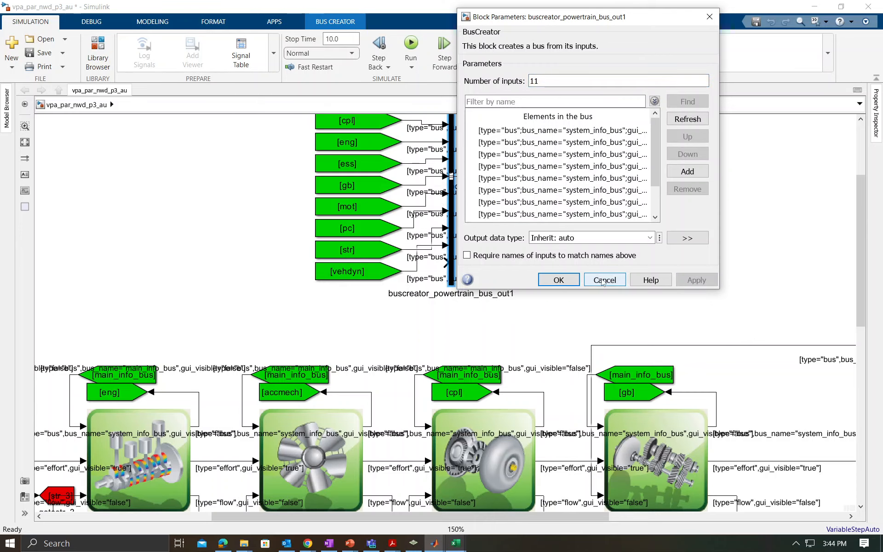
left_click(558, 280)
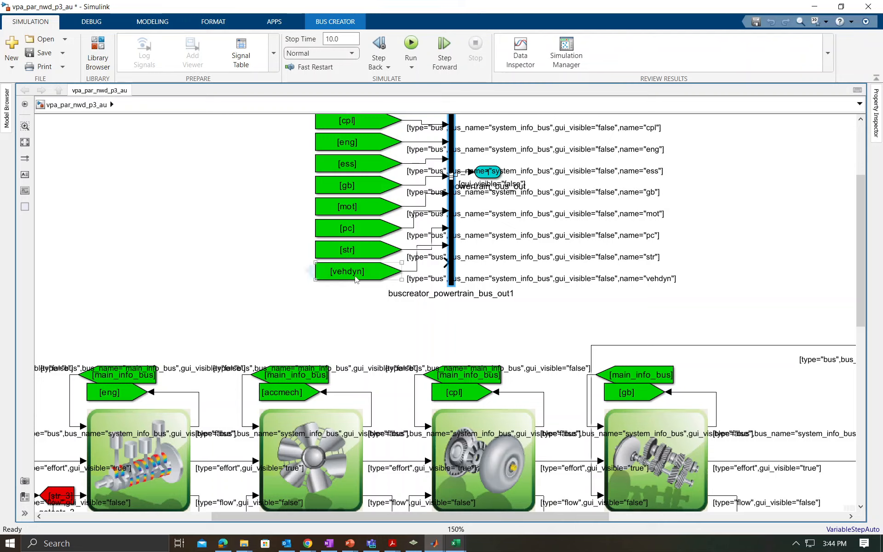
Step: Copy the vehdyn From tag below the list as a tc tag and connect it to the free input of buscreator_powertrain_bus_out1
left_click_drag(362, 277, 329, 316)
double_click(329, 314)
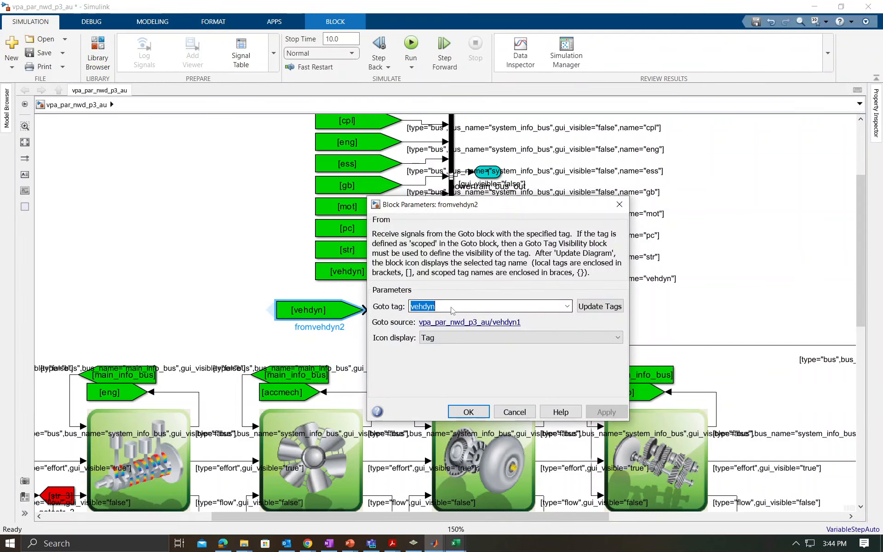
type("tc")
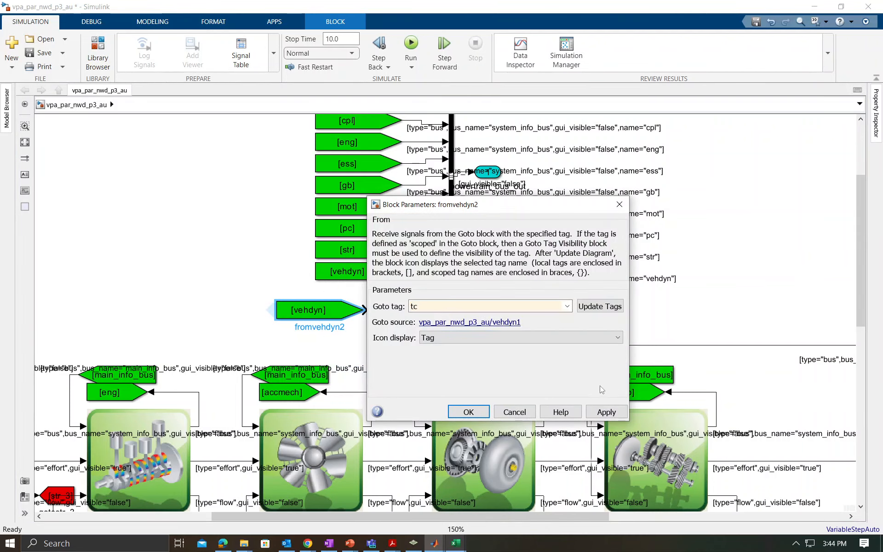
left_click(605, 411)
left_click(475, 416)
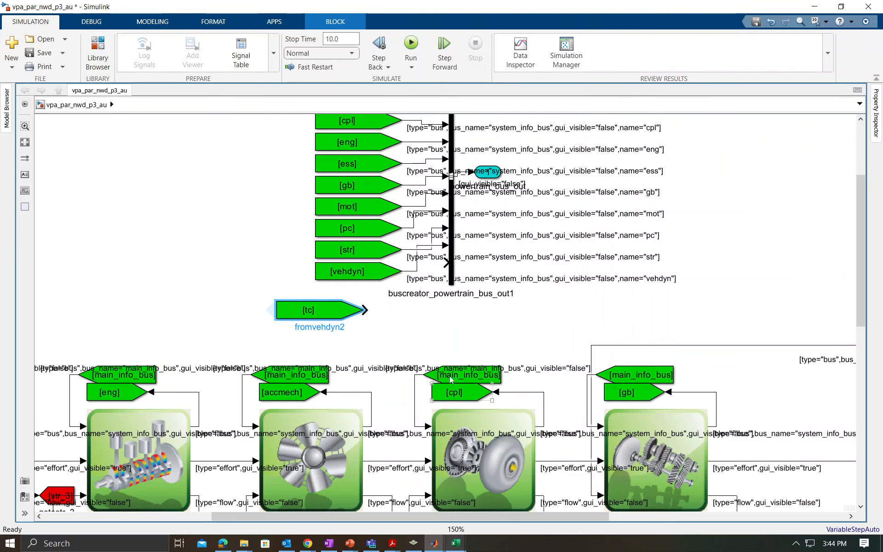
left_click_drag(368, 310, 445, 262)
Step: Move the battery block (ess) together with its tags, ground and sum block closer to the mot block
scroll(351, 149, "down", 3)
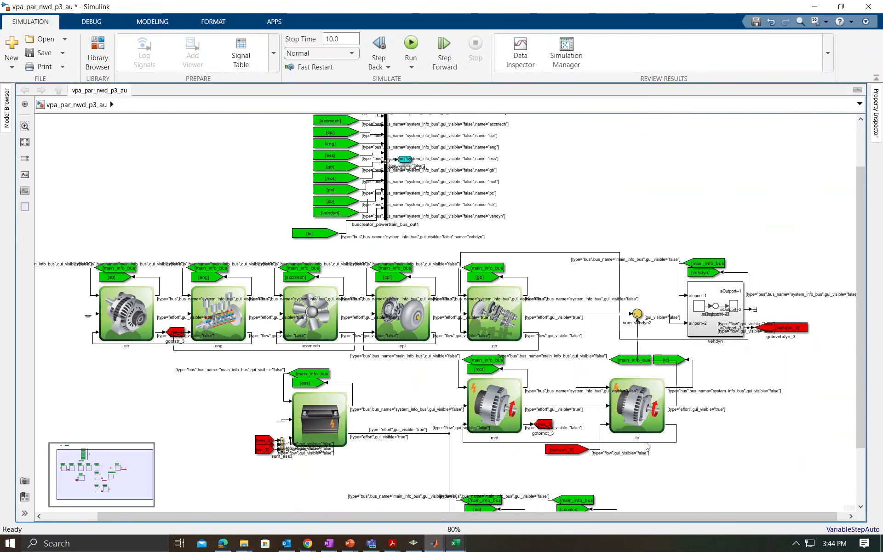
scroll(650, 472, "up", 3)
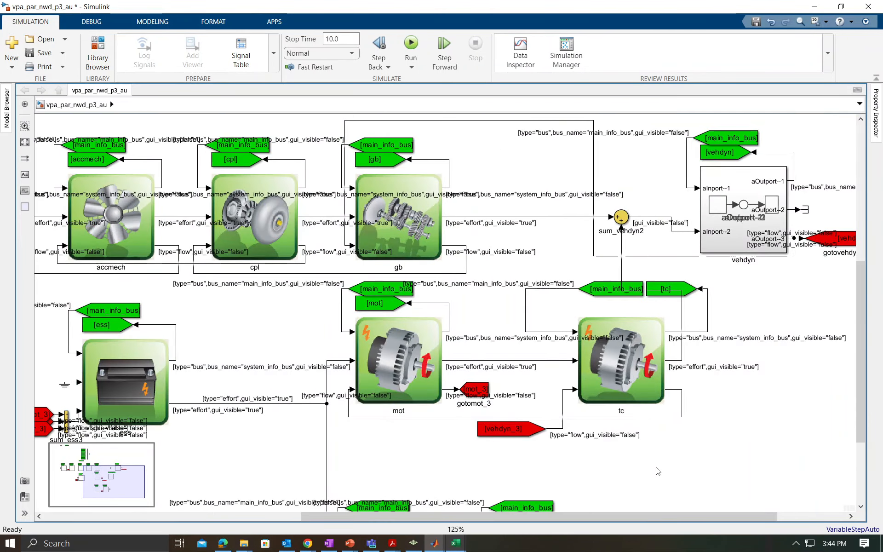
scroll(642, 315, "down", 3)
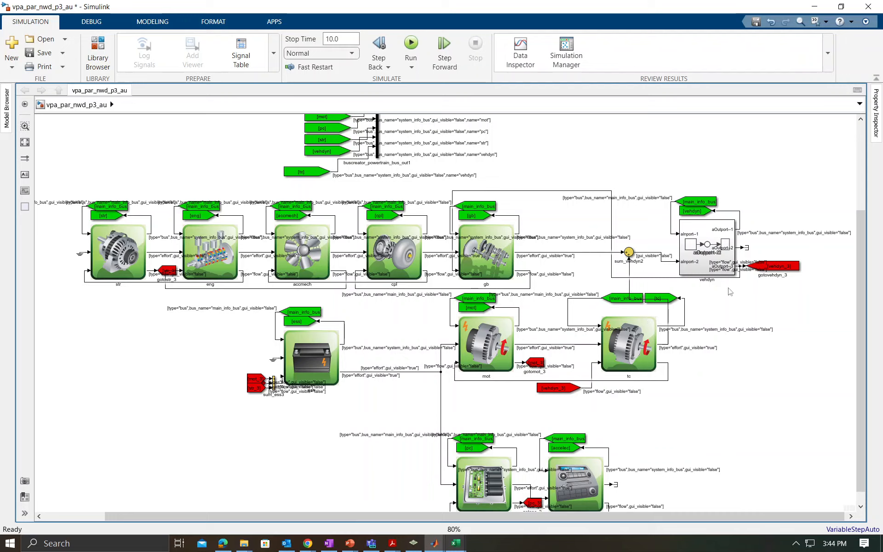
left_click_drag(753, 269, 685, 191)
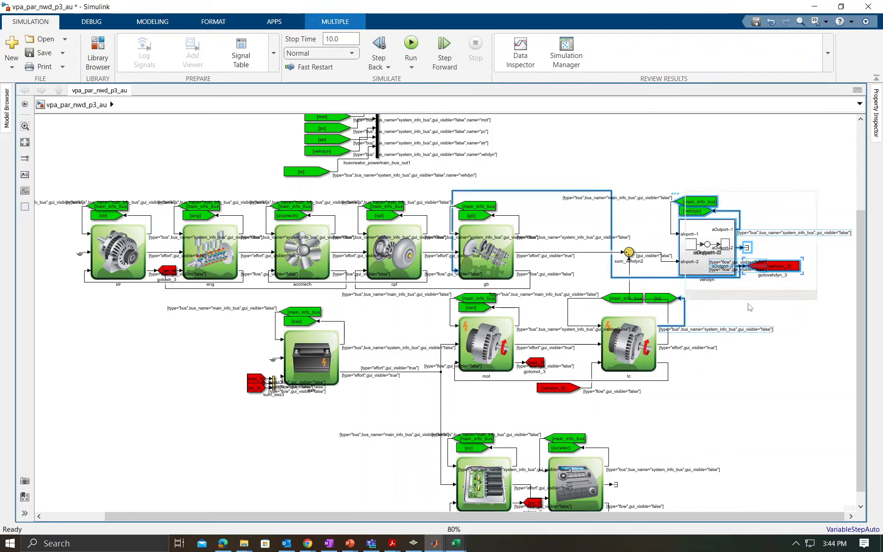
left_click_drag(389, 414, 243, 302)
left_click_drag(309, 355, 375, 347)
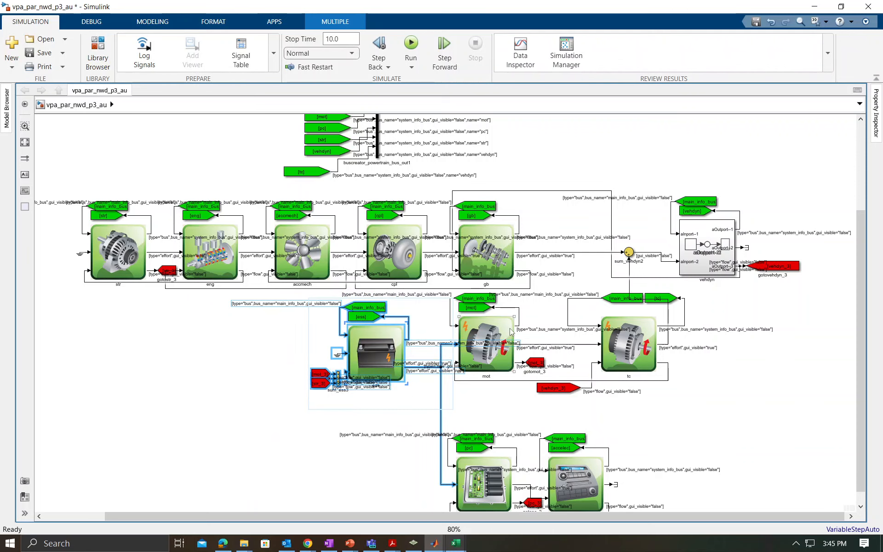
Step: Move the pc and accelec blocks with their tags up, closer to the mot row
scroll(525, 327, "down", 3)
scroll(622, 454, "up", 3)
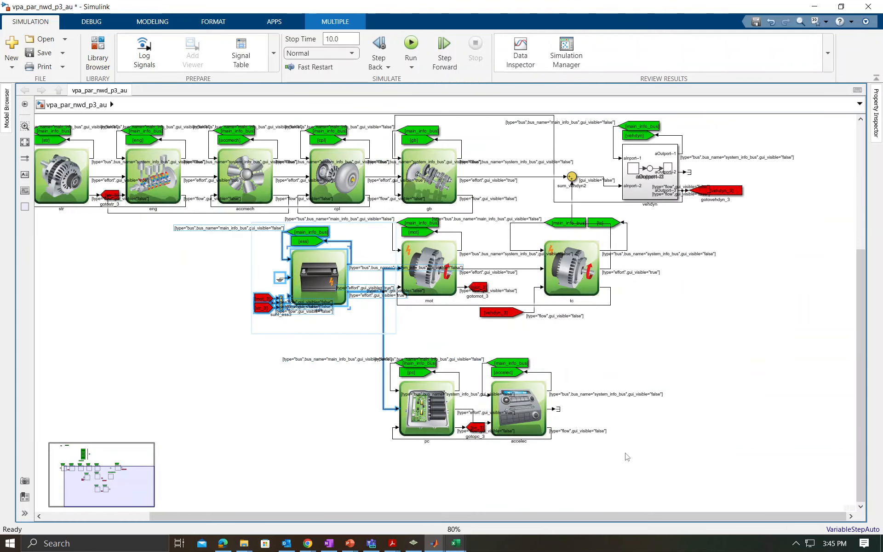
left_click_drag(644, 455, 360, 347)
left_click_drag(429, 393, 429, 386)
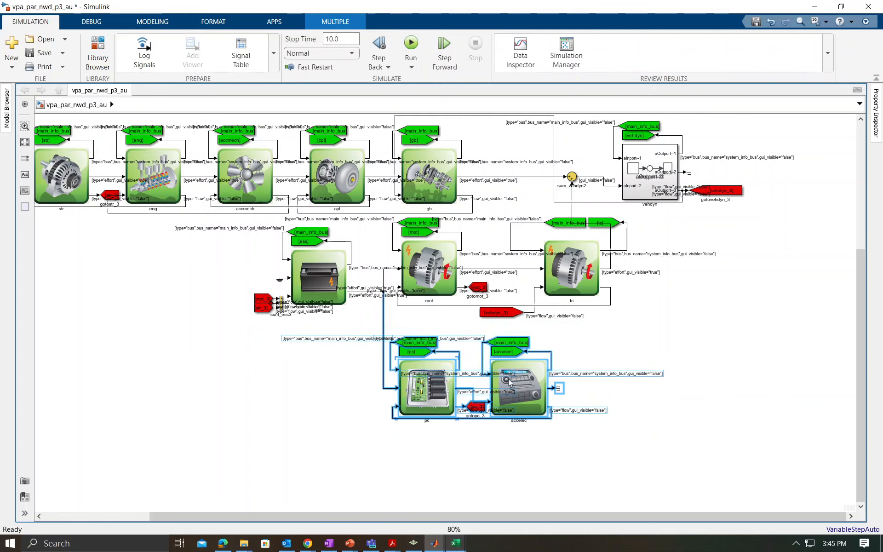
Step: Save the model under the name vpa_par_nwd_p3_au_demo2.slx in the videotutorial folder and close its window
scroll(721, 364, "down", 3)
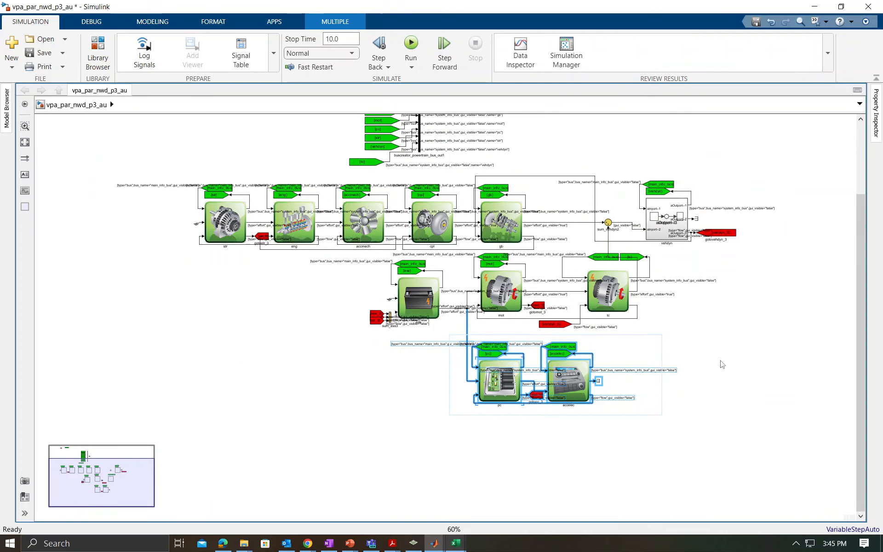
scroll(720, 361, "up", 1)
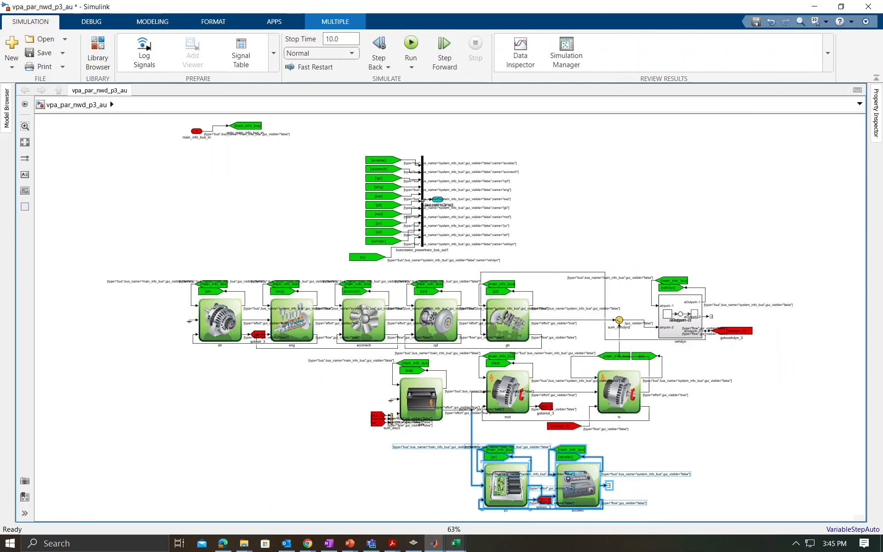
left_click(63, 54)
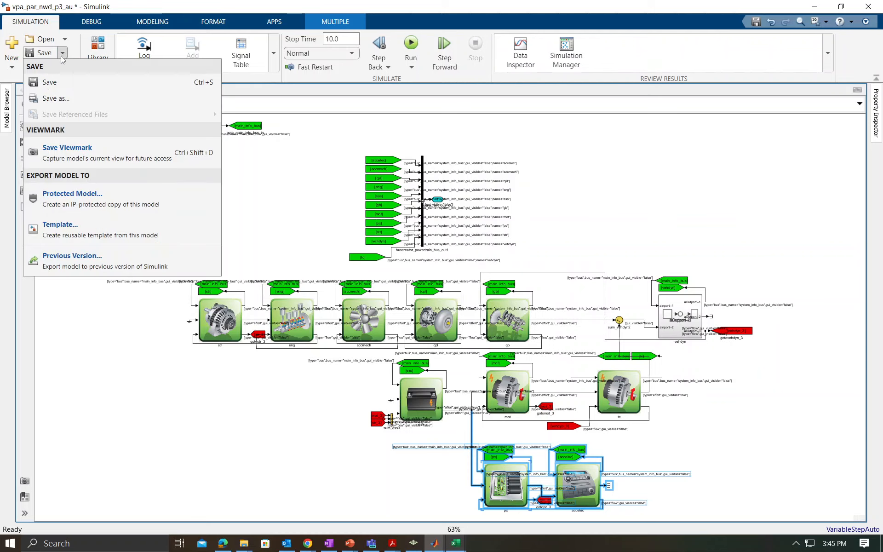
left_click(59, 99)
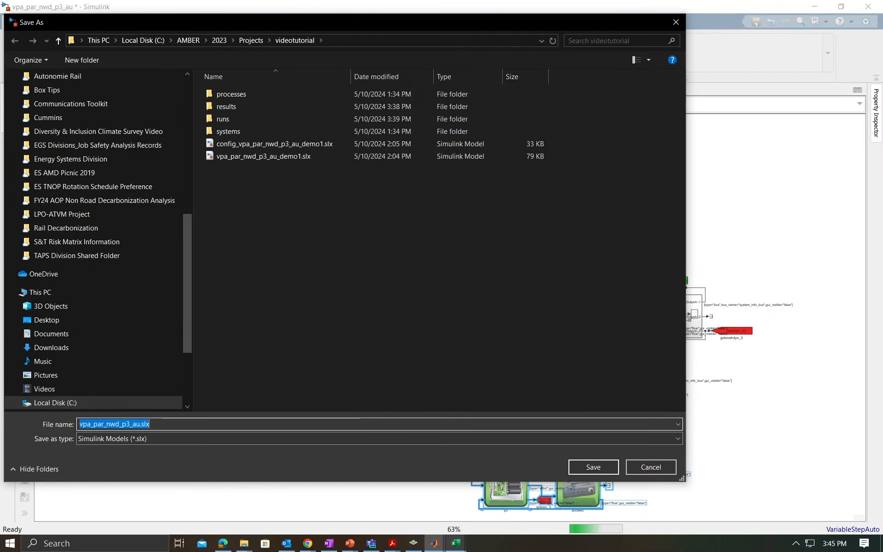
left_click(140, 424)
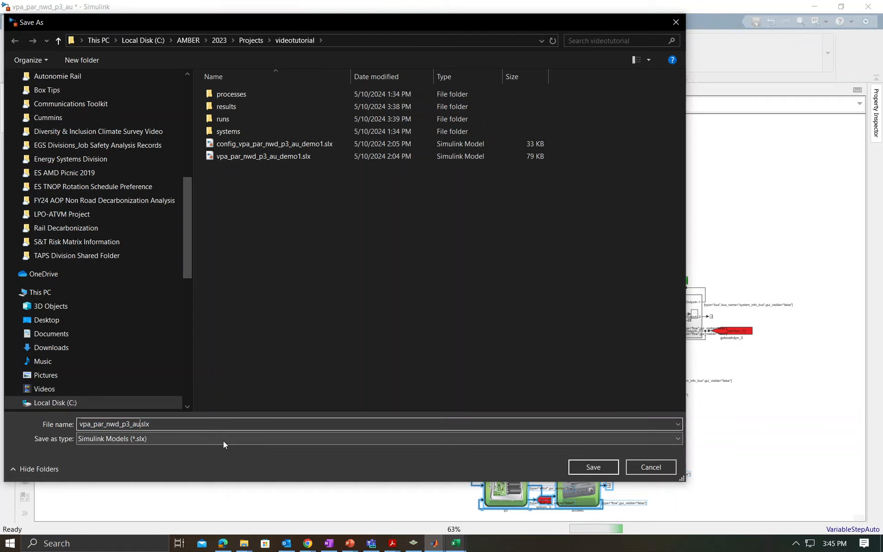
type("_de")
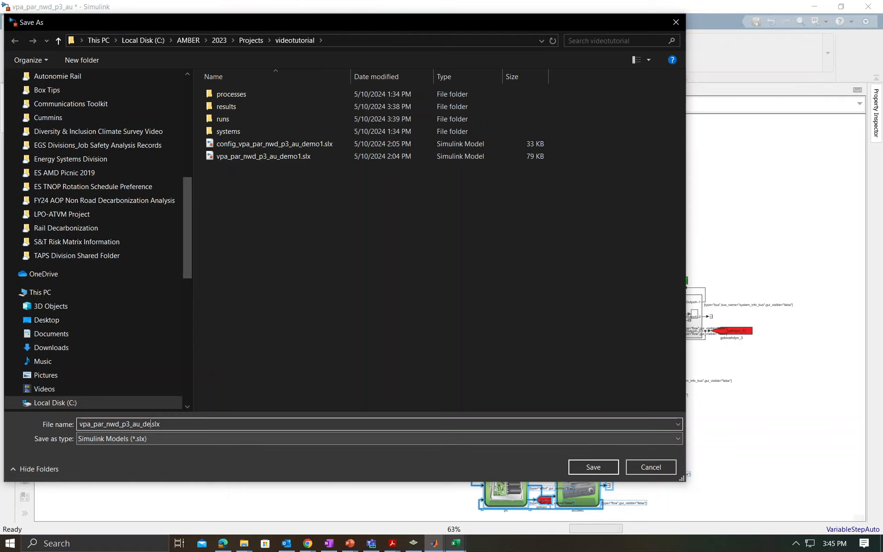
type("mo2")
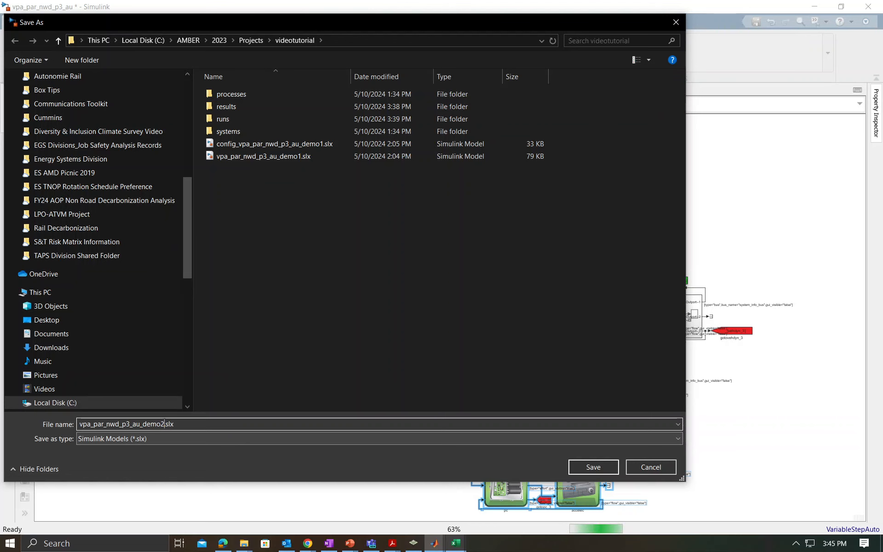
left_click(591, 467)
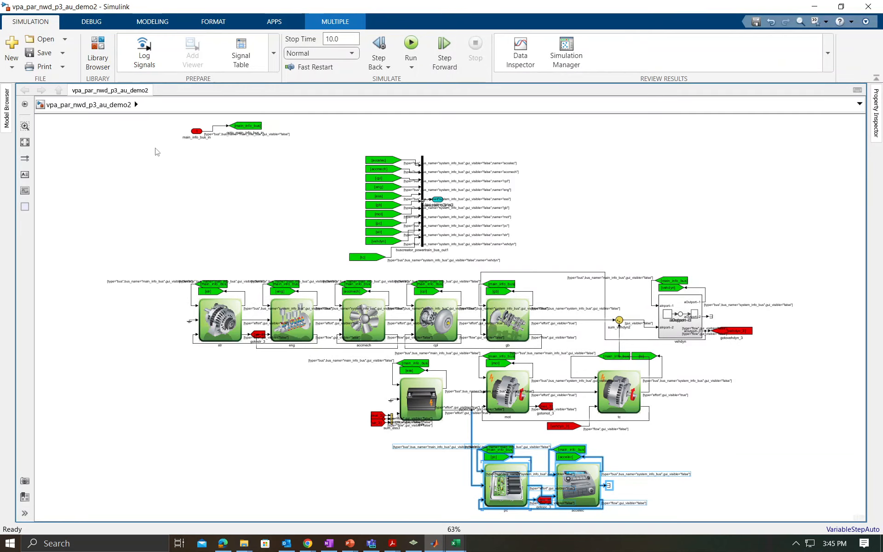
left_click(869, 10)
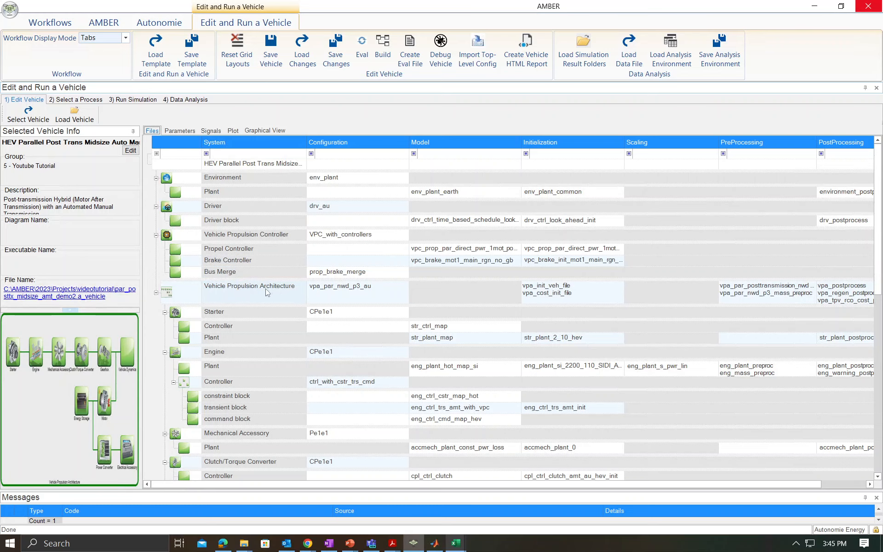
Step: Start importing a Vehicle Propulsion Architecture configuration from an annotated model, using vpa_par_nwd_p3_au_demo2.slx as the source
right_click(346, 297)
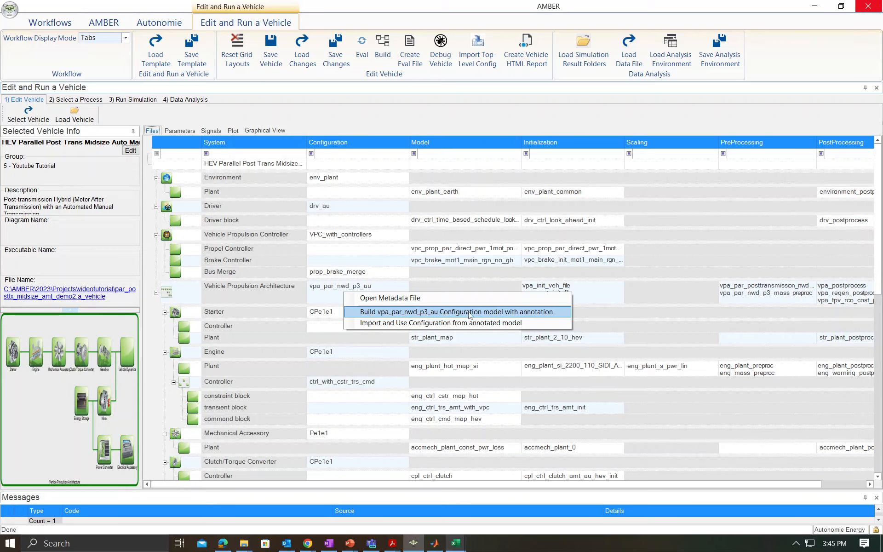
left_click(519, 327)
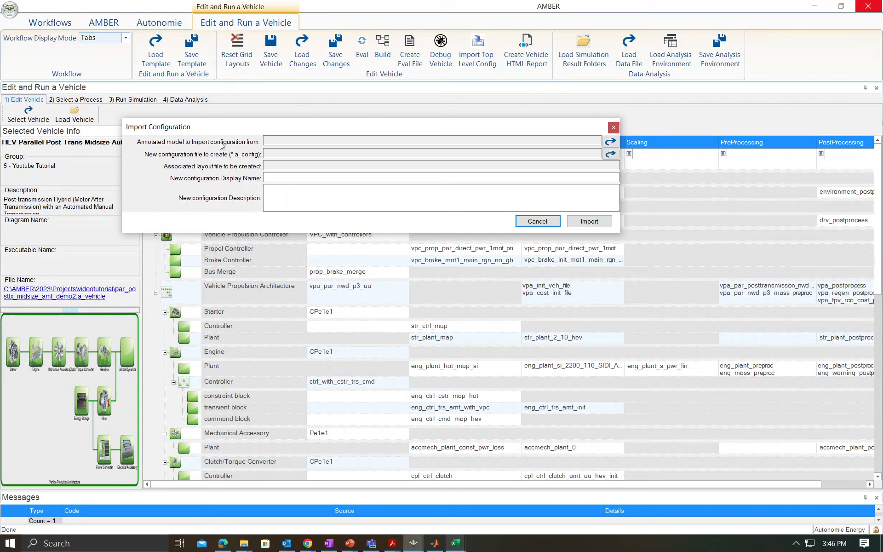
left_click(610, 142)
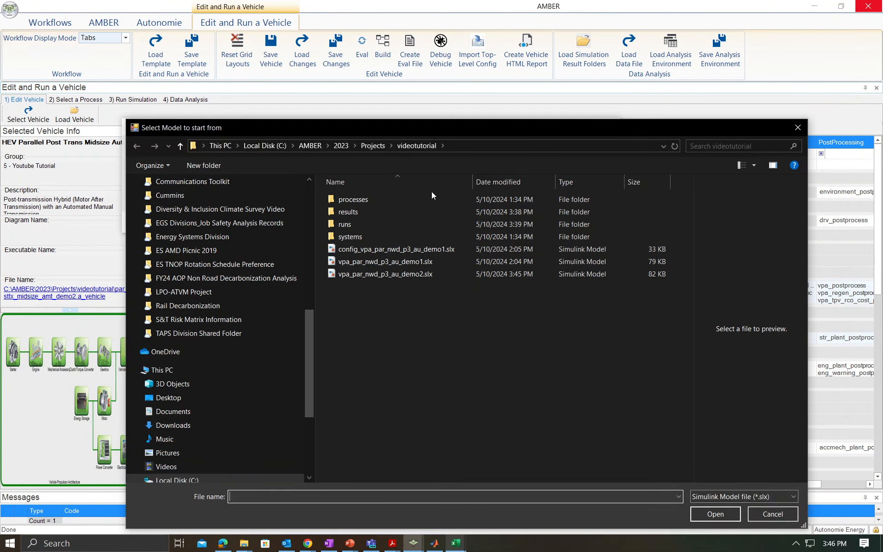
left_click(404, 274)
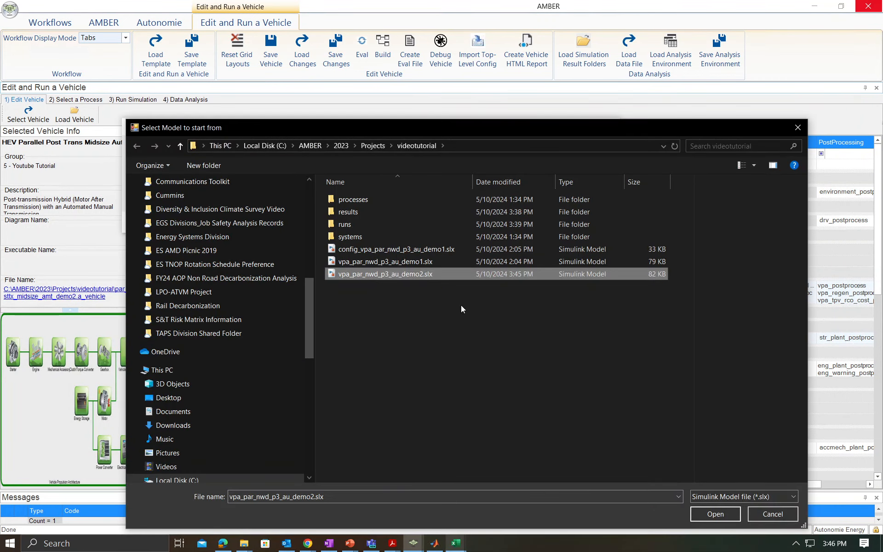
left_click(721, 515)
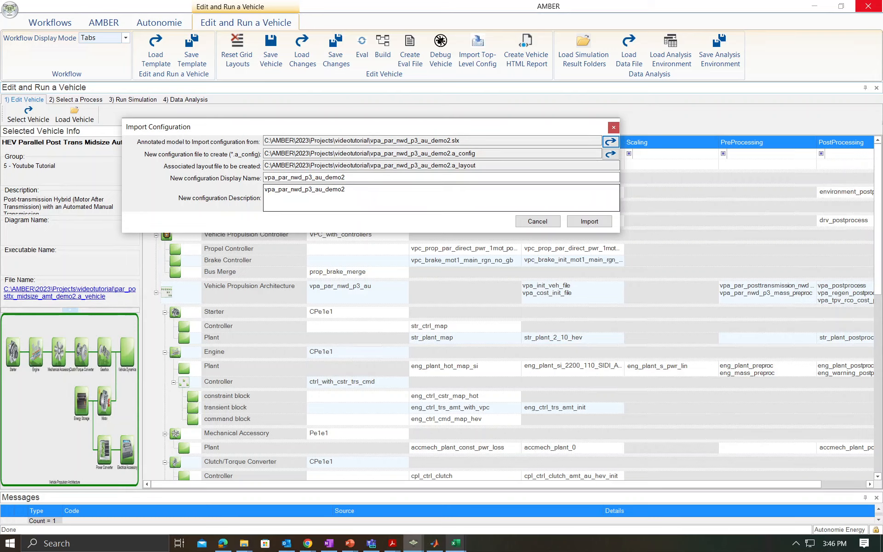
Step: Set the new configuration's description to "Cloned from vpa_par_nwd_p3_au for adding a torque coupling - demo2" and import the configuration
left_click_drag(347, 190, 264, 189)
left_click(326, 190)
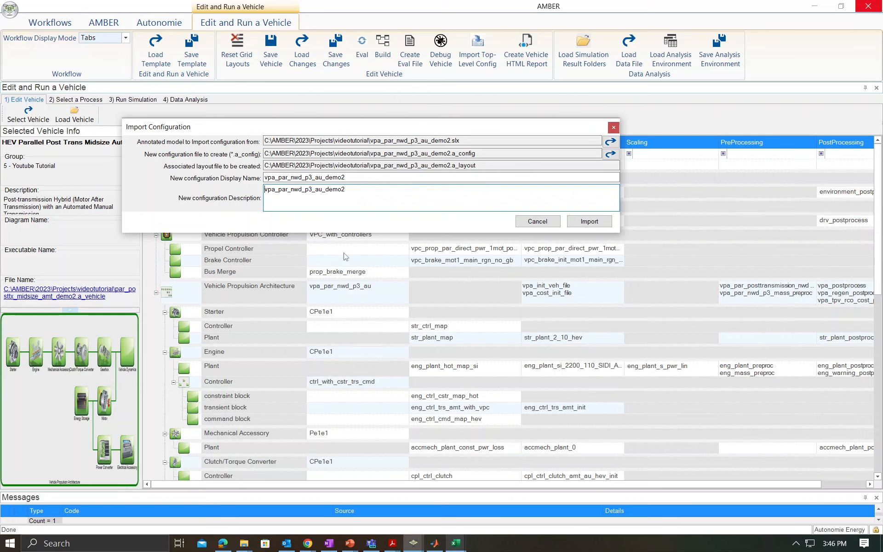
type("Cloned from")
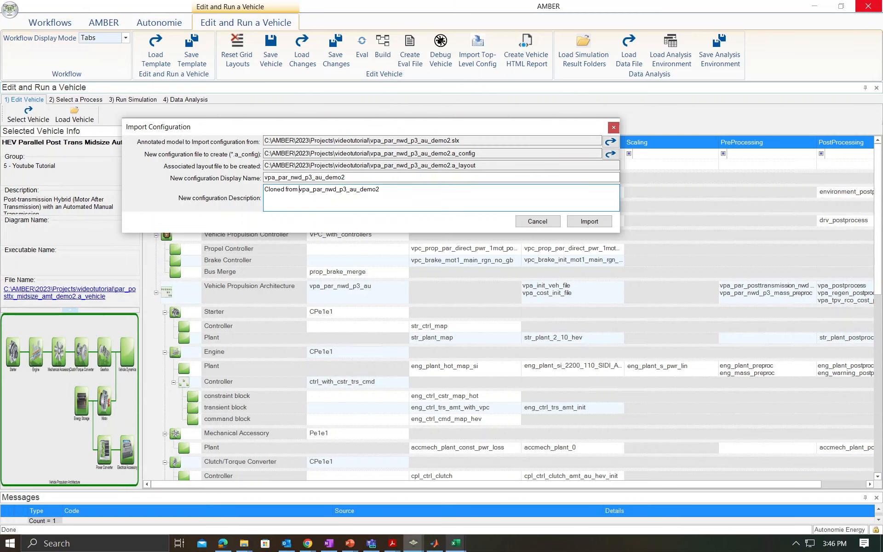
key("BackSpace")
key("BackSpace")
key("BackSpace")
key("BackSpace")
key("BackSpace")
key("BackSpace")
type("for ")
type("adding a ")
type("toru")
type("que")
key("BackSpace")
key("BackSpace")
key("BackSpace")
key("BackSpace")
type("que")
type(" coupling")
type(" bet")
key("BackSpace")
key("BackSpace")
key("BackSpace")
type("- demo2")
left_click(589, 221)
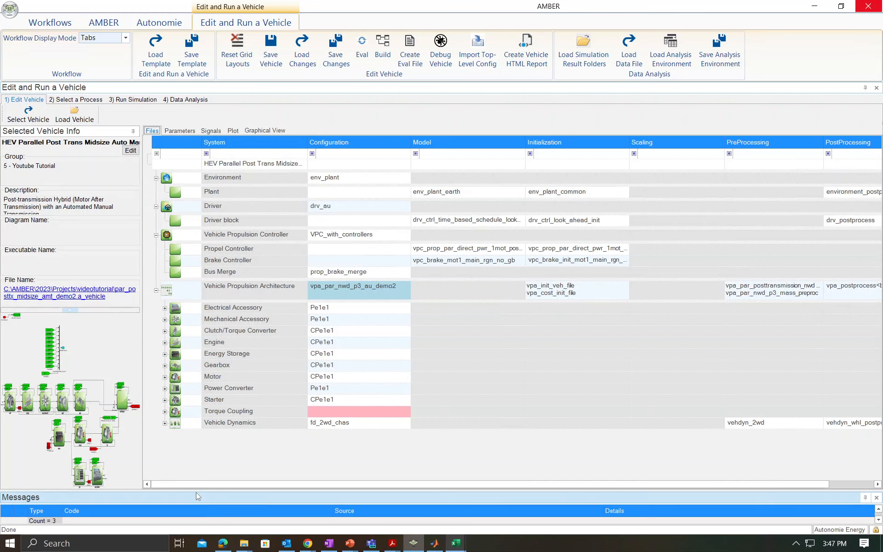
Step: Enlarge the Messages area and assign the Plant(1 effort in,1 effort out) configuration to the Torque Coupling system
left_click_drag(198, 479, 215, 474)
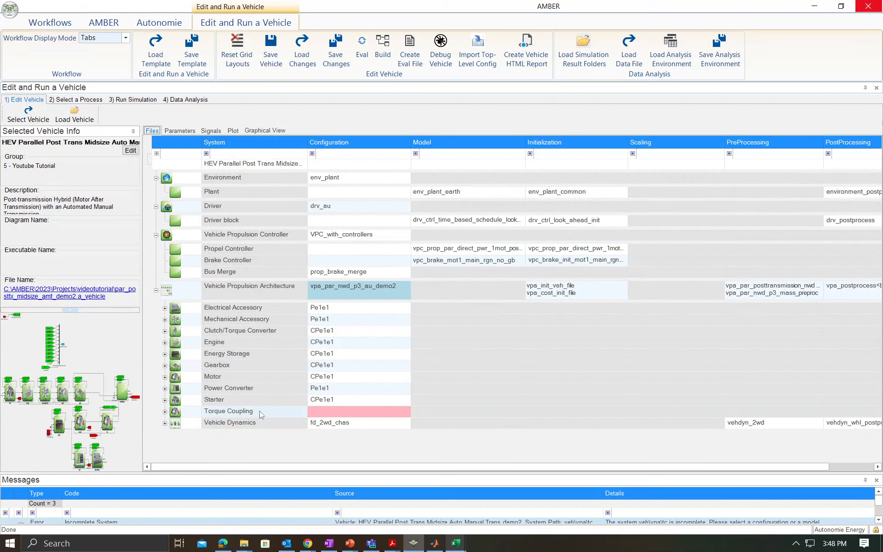
mouse_move(335, 414)
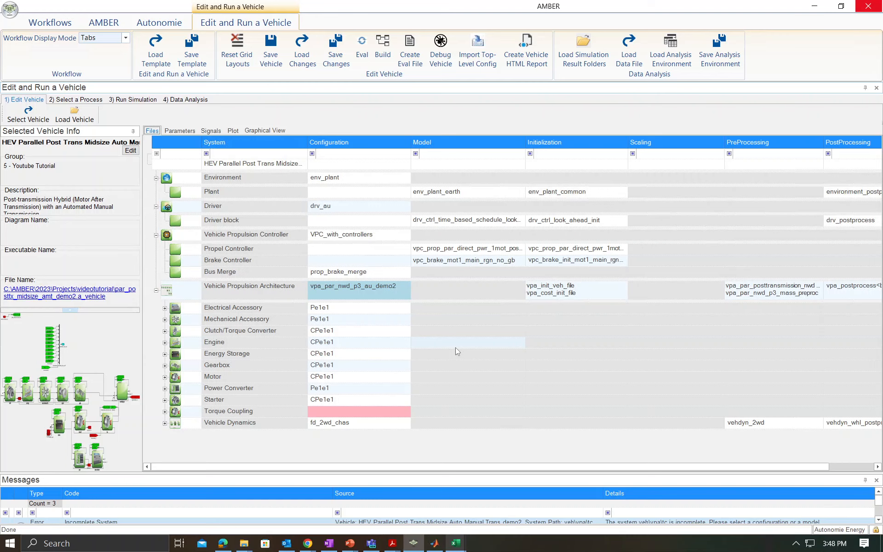
mouse_move(349, 342)
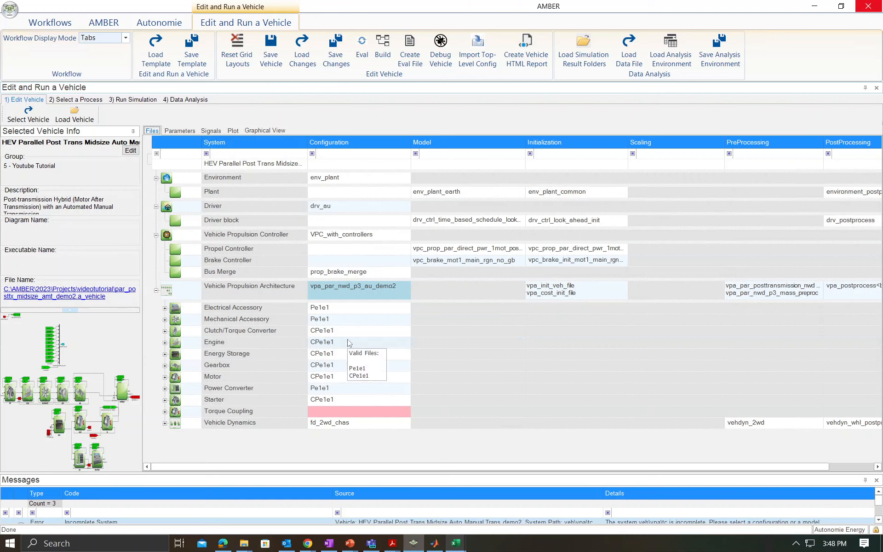
double_click(346, 414)
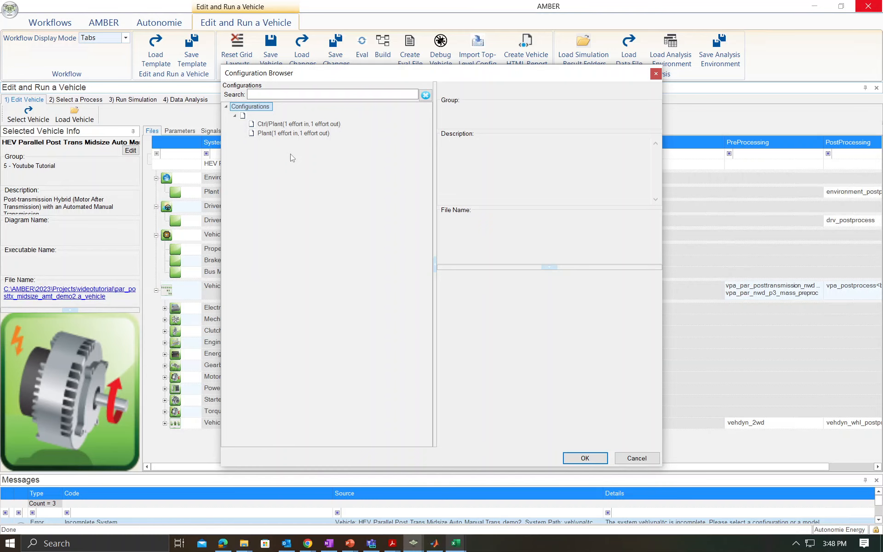
left_click_drag(334, 77, 405, 79)
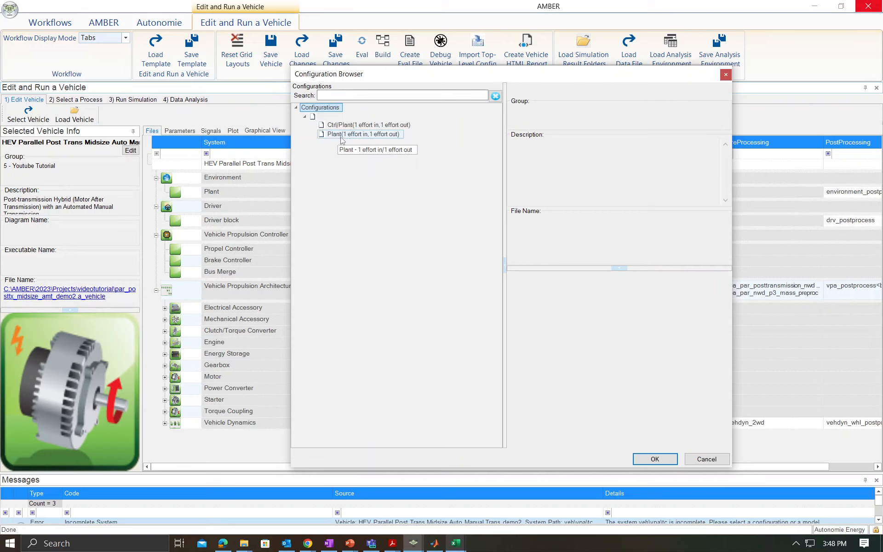
left_click(384, 137)
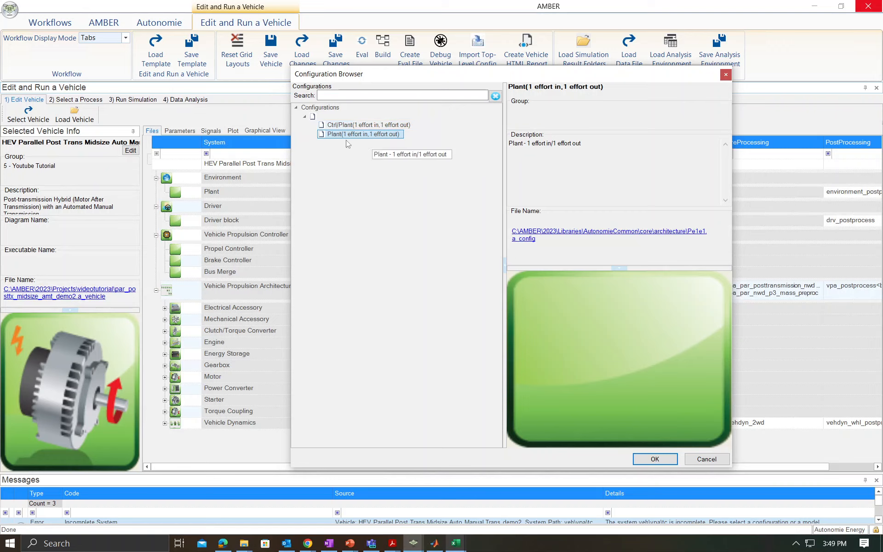
left_click(648, 461)
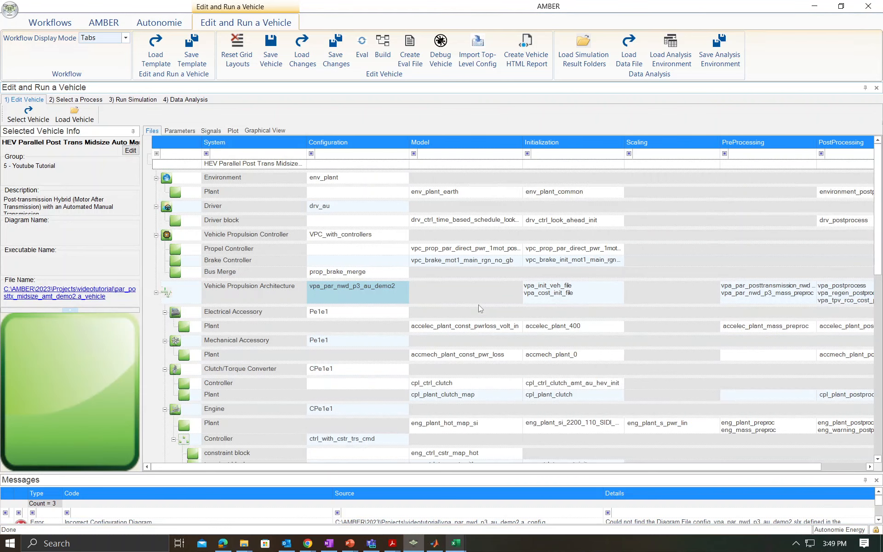
scroll(478, 305, "down", 10)
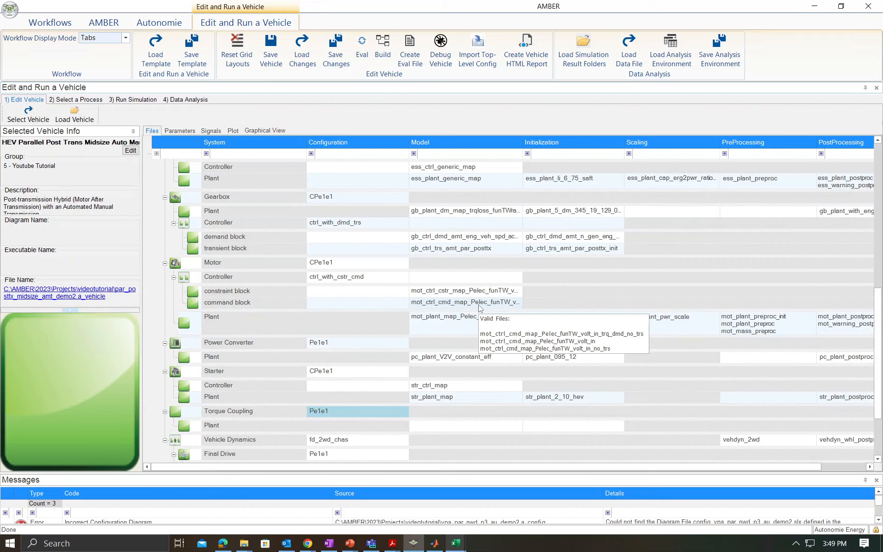
Step: Assign the tc_plant_map_trqloss_funTW model to the Torque Coupling's Plant
scroll(479, 307, "down", 3)
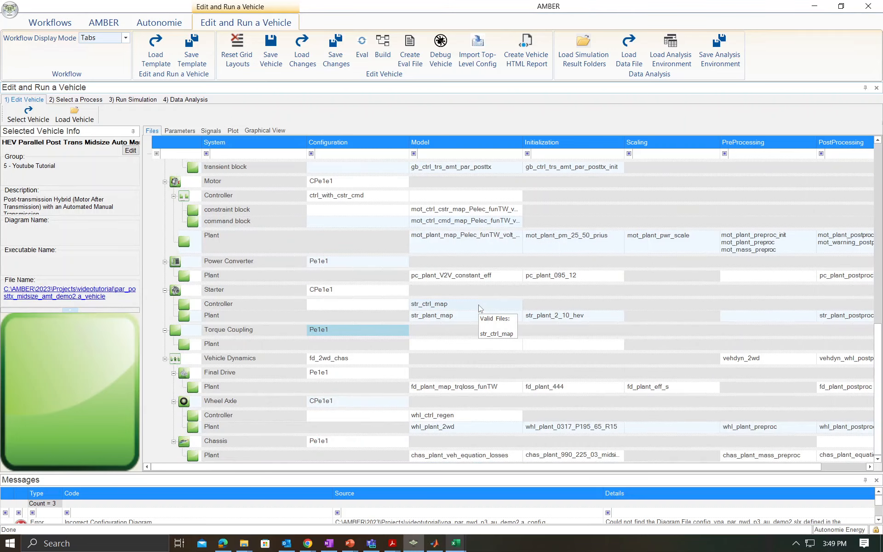
left_click(376, 332)
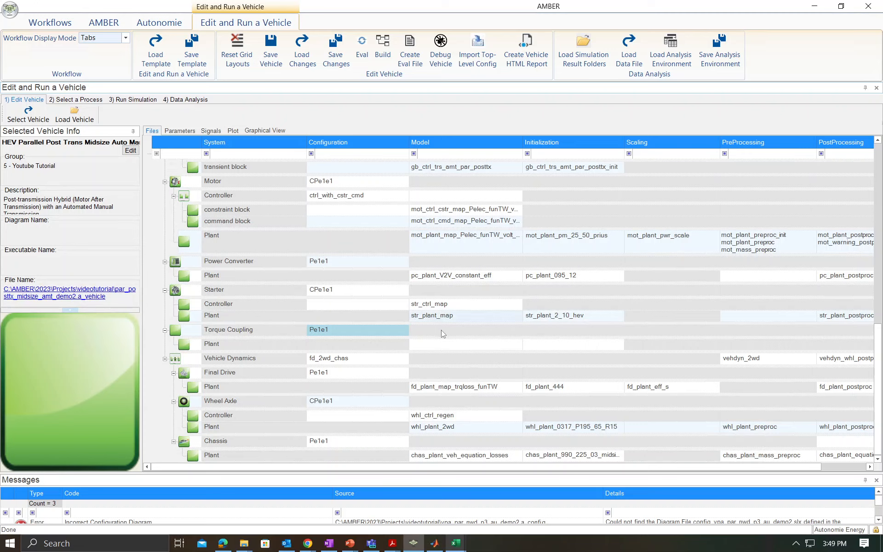
left_click(448, 345)
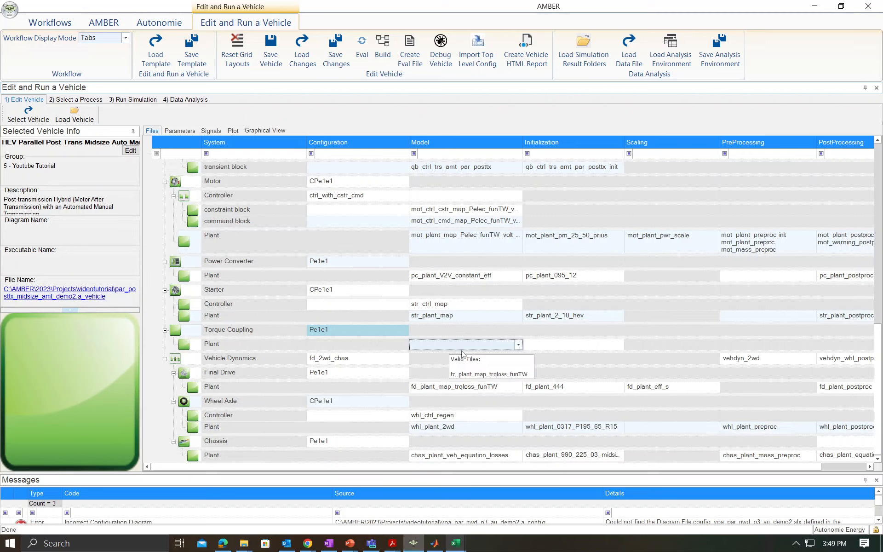
left_click(518, 344)
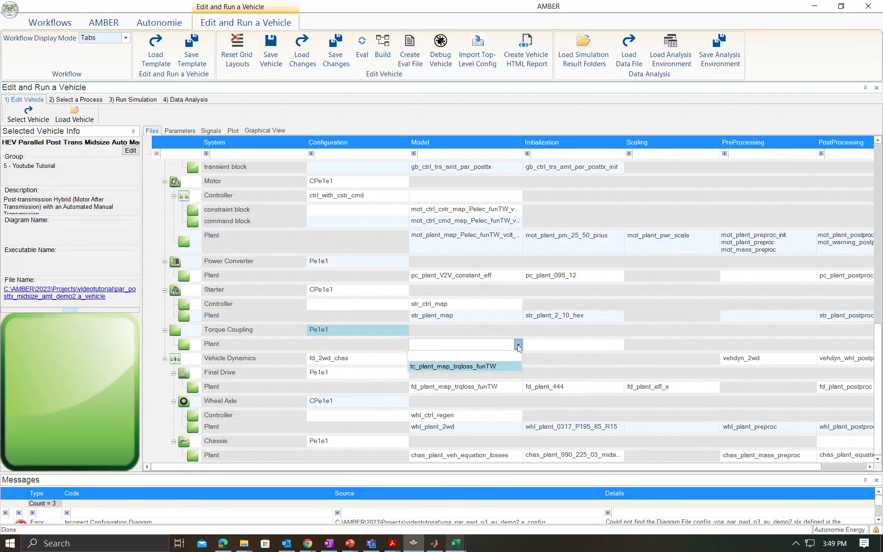
left_click(481, 367)
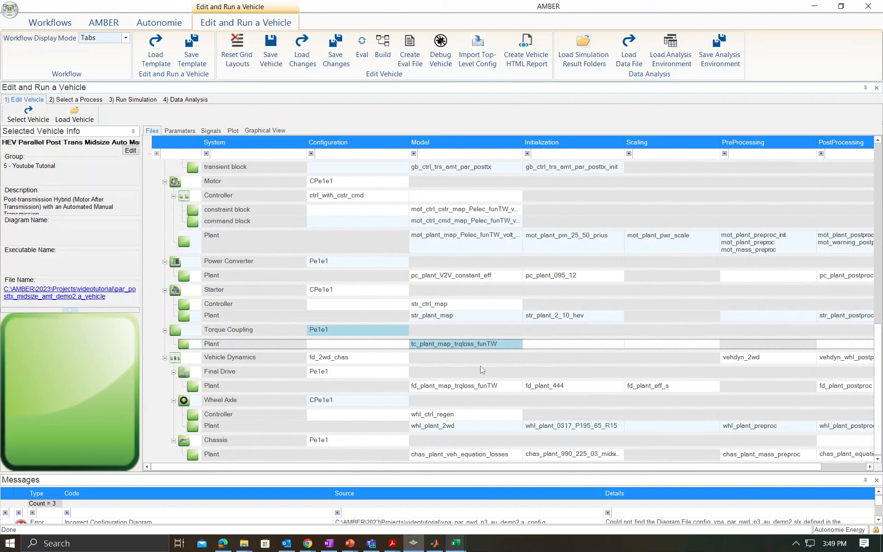
Step: Assign the tc_plant_1 initialization file, with a gear ratio of 1, to the Torque Coupling's Plant
left_click(555, 344)
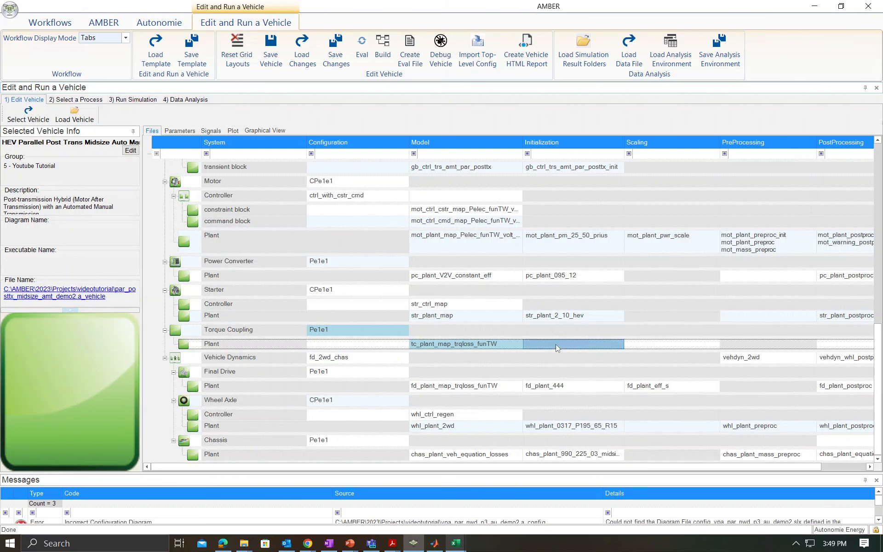
double_click(555, 344)
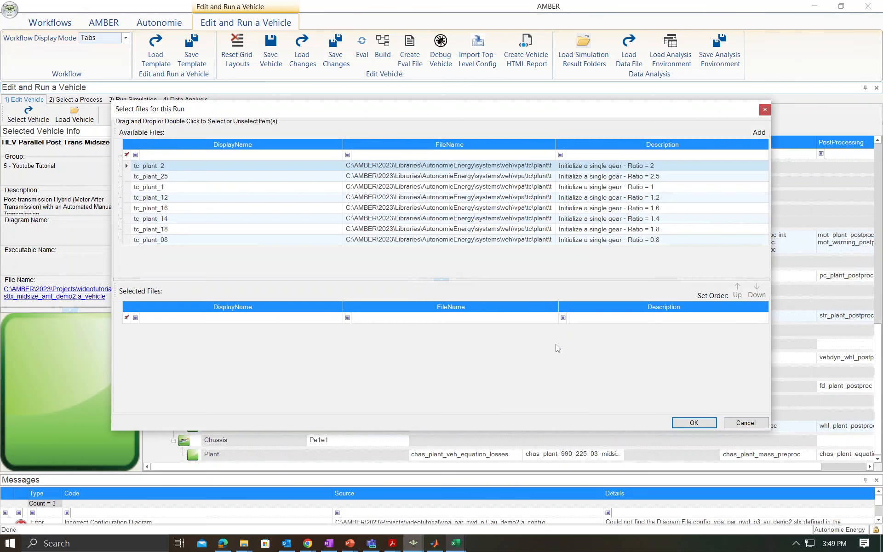
left_click(189, 188)
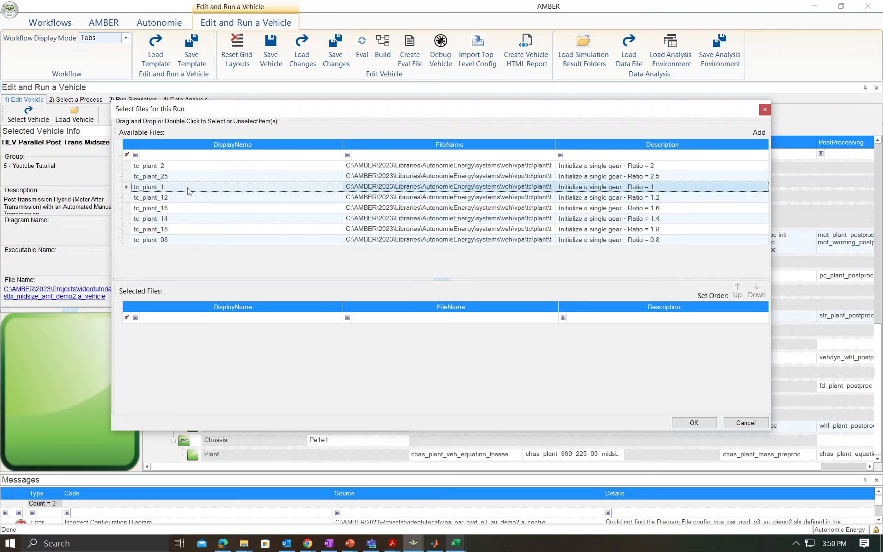
double_click(189, 191)
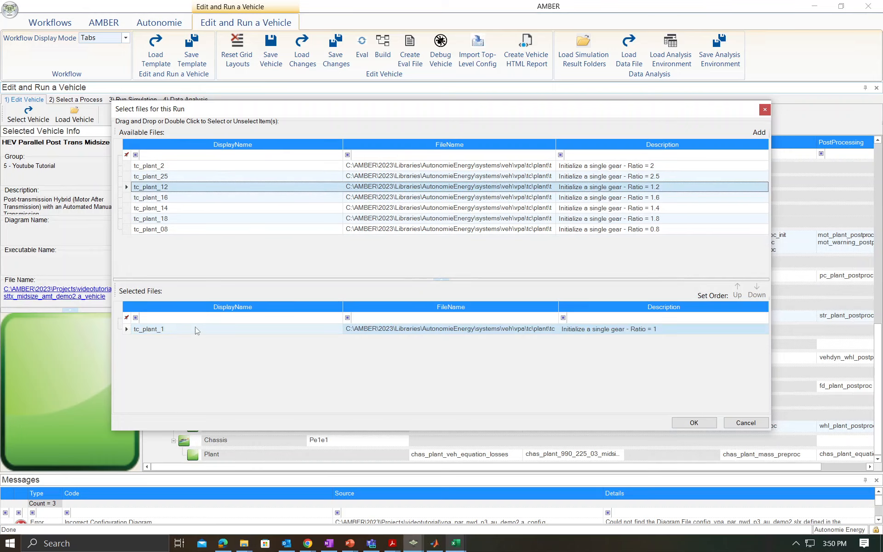
left_click(692, 422)
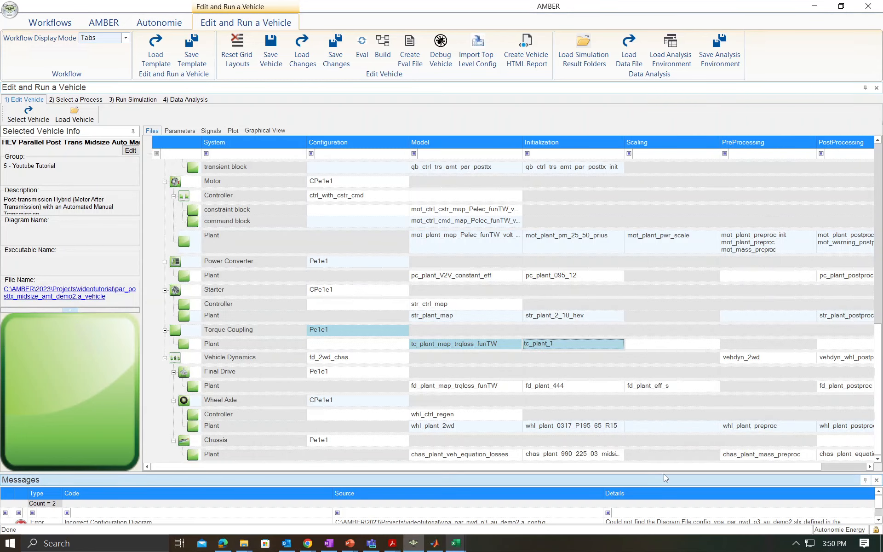
Step: Assign the tc_plant_postproc postprocessing file to the Torque Coupling's Plant
left_click_drag(669, 468, 762, 471)
left_click(787, 343)
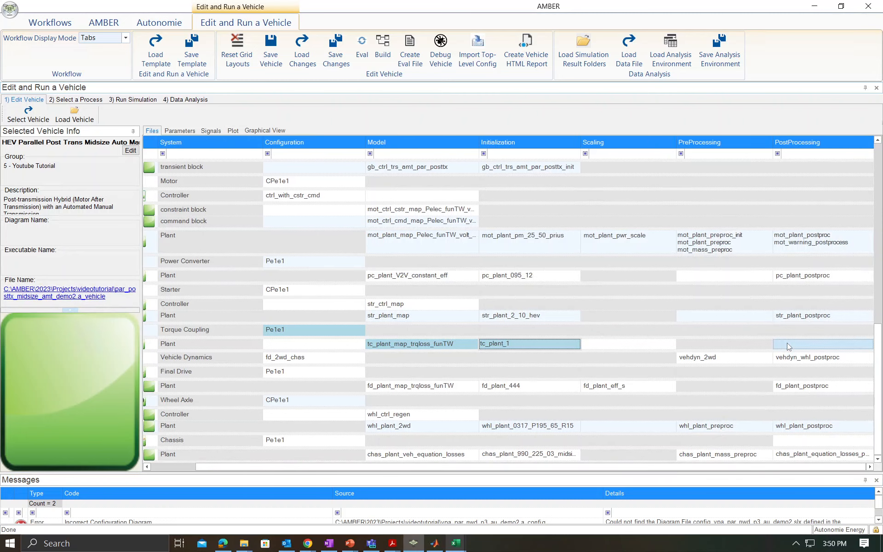
double_click(792, 348)
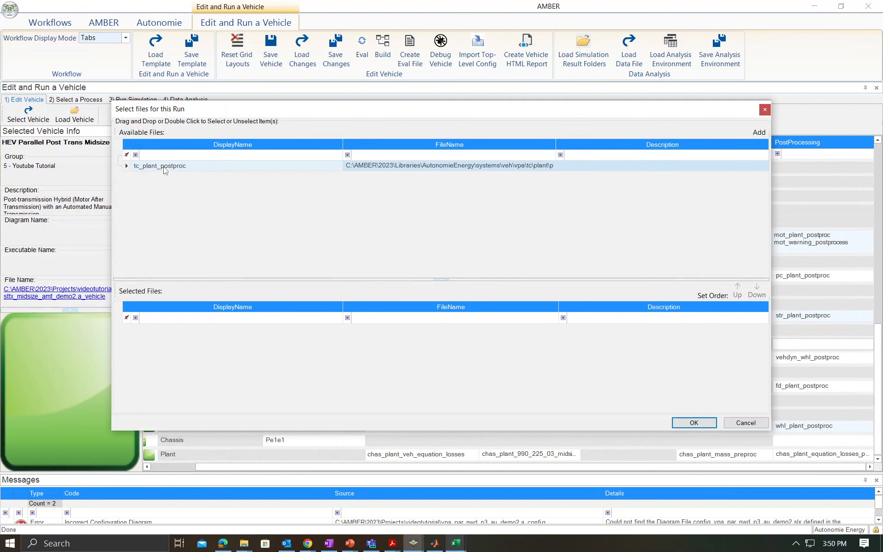
double_click(158, 167)
left_click(693, 422)
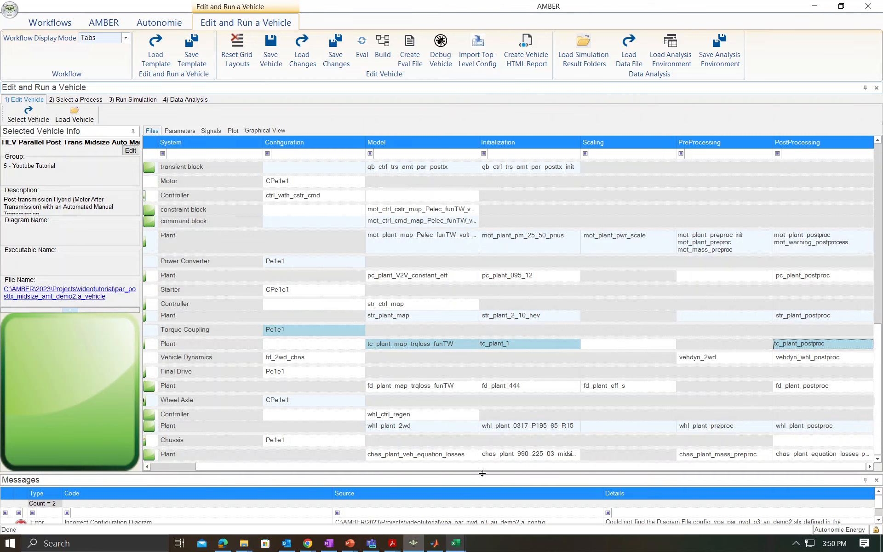
Step: Save the vehicle over the existing par_posttx_midsize_amt_demo2.a_vehicle file and enlarge the Messages area to review its errors
left_click_drag(482, 474, 493, 440)
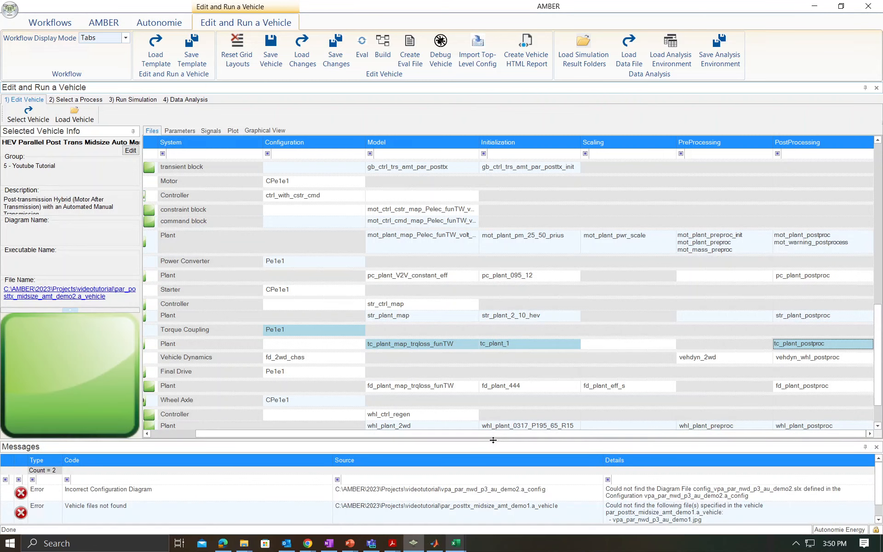
left_click(495, 446)
left_click_drag(494, 440, 492, 476)
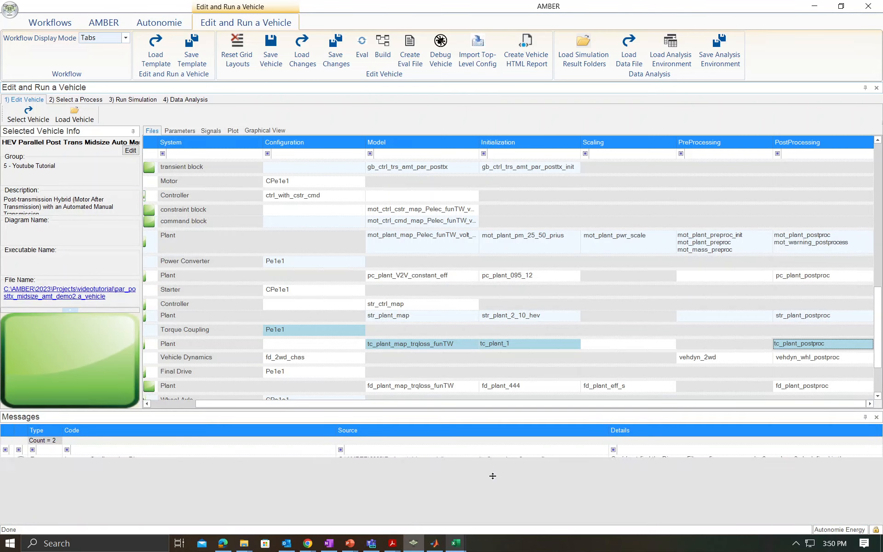
scroll(422, 312, "up", 4)
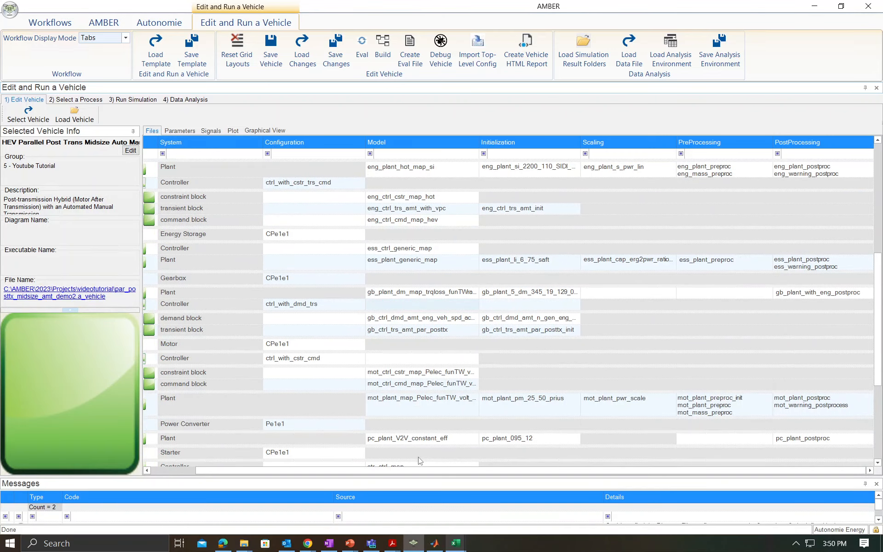
left_click_drag(419, 471, 354, 471)
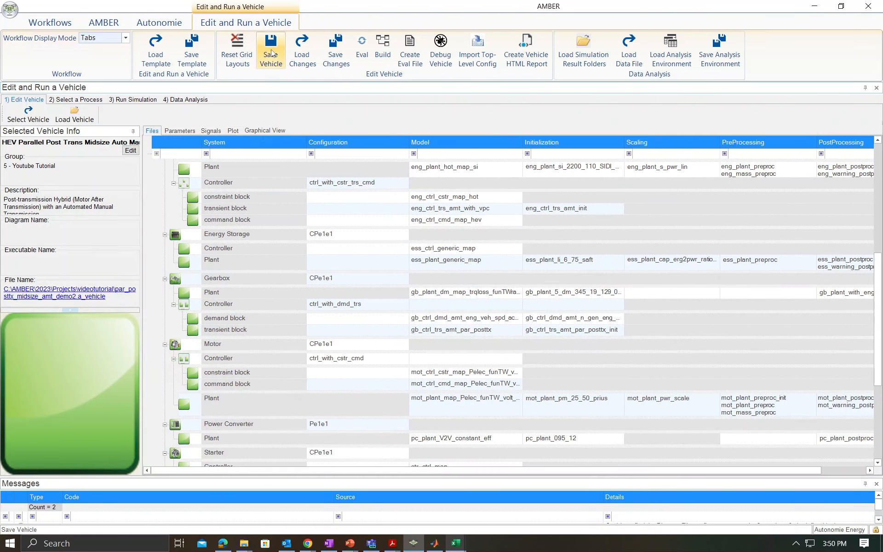
left_click(270, 48)
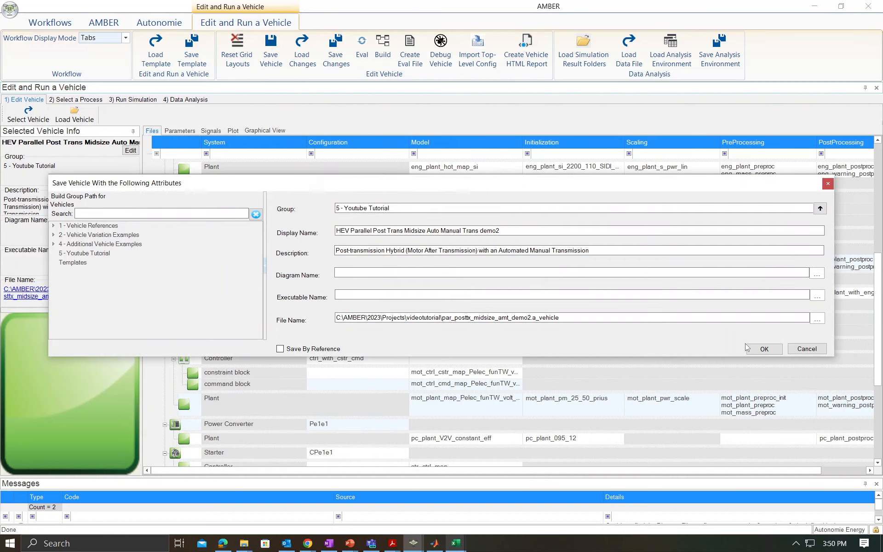
left_click(763, 349)
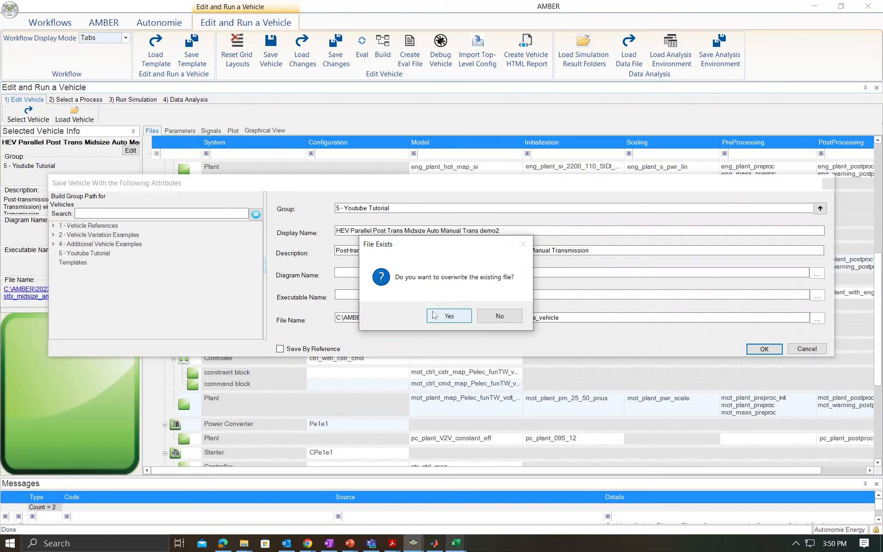
left_click(448, 316)
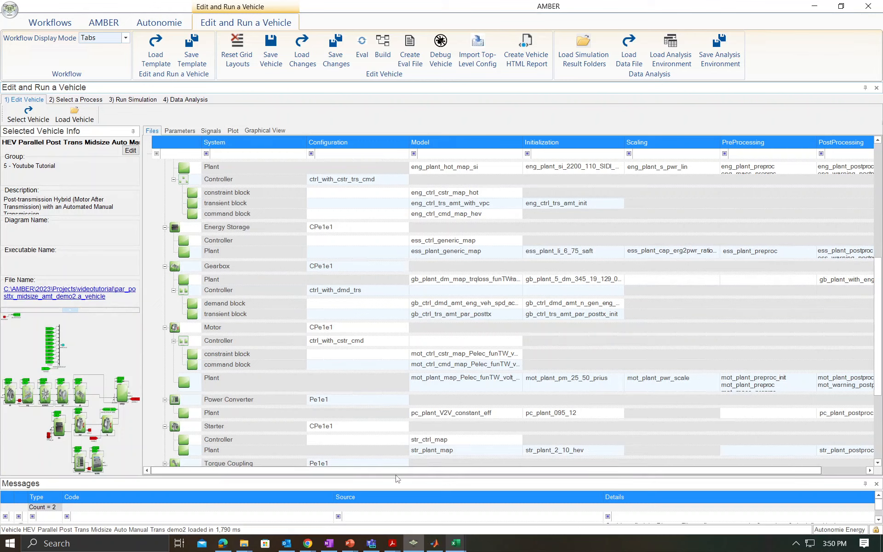
left_click_drag(397, 478, 408, 425)
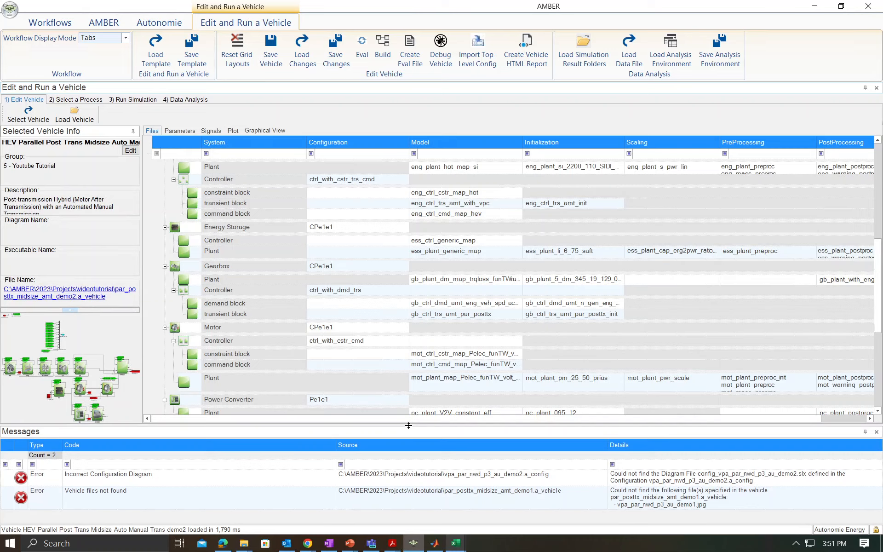
left_click_drag(408, 425, 410, 456)
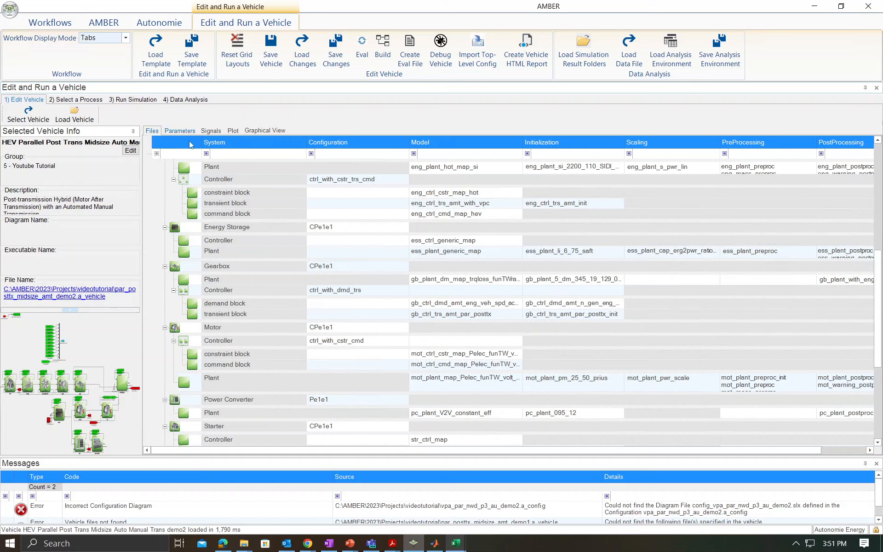
Step: Include overwritable vehicle parameters, filter their names by "tc", and evaluate the vehicle to load the default values
left_click(447, 155)
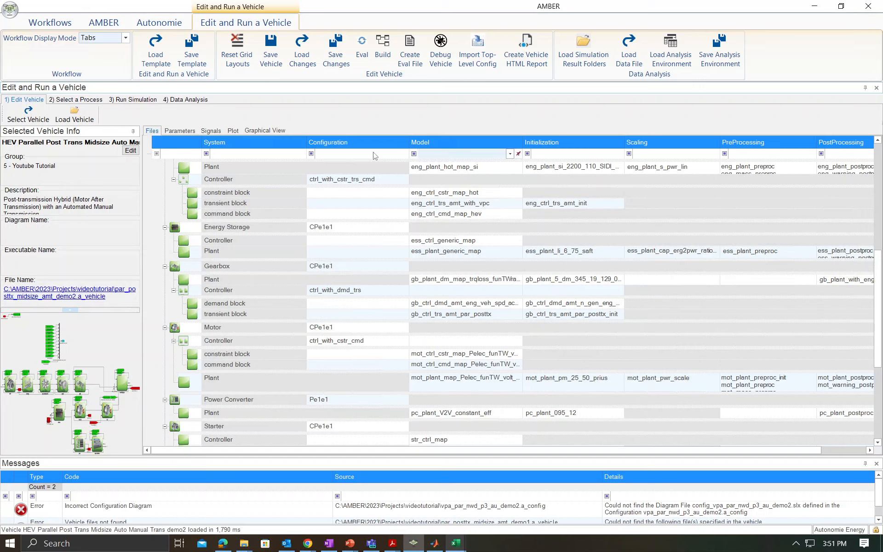
left_click(180, 132)
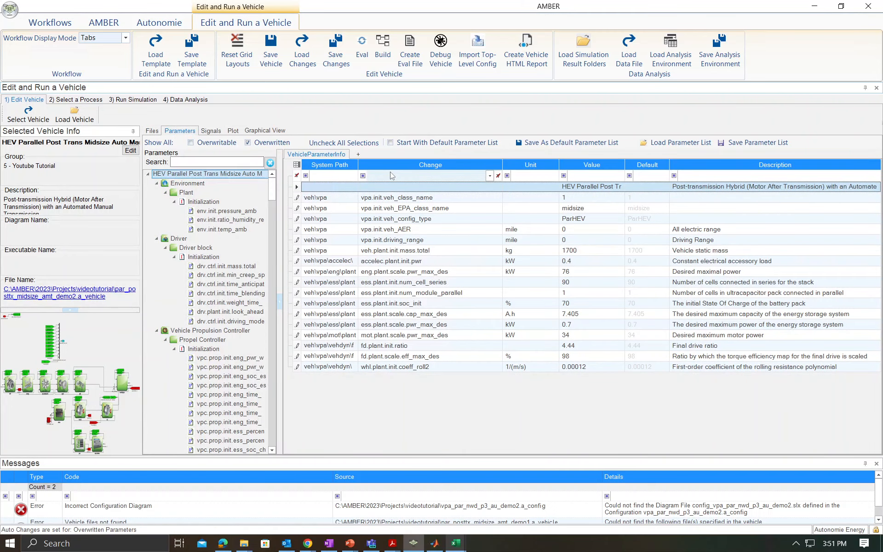
left_click(391, 176)
type("tc")
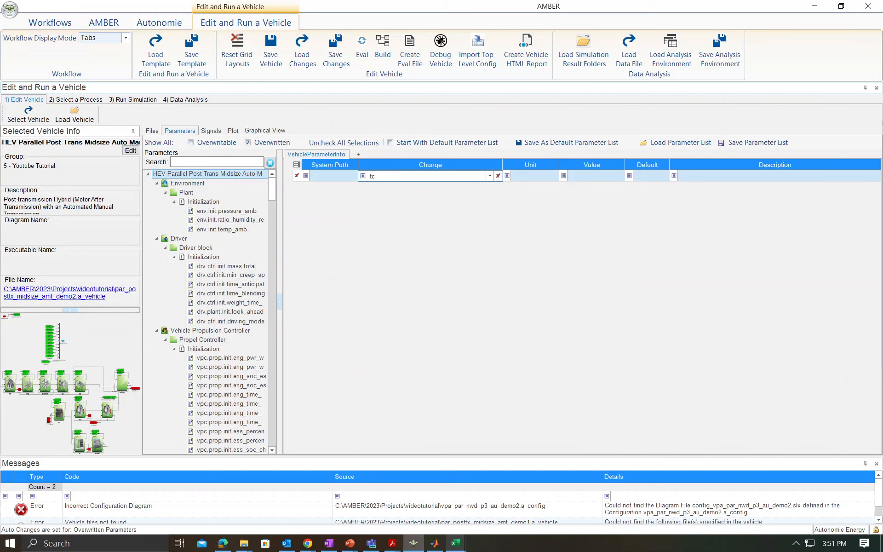
left_click(190, 143)
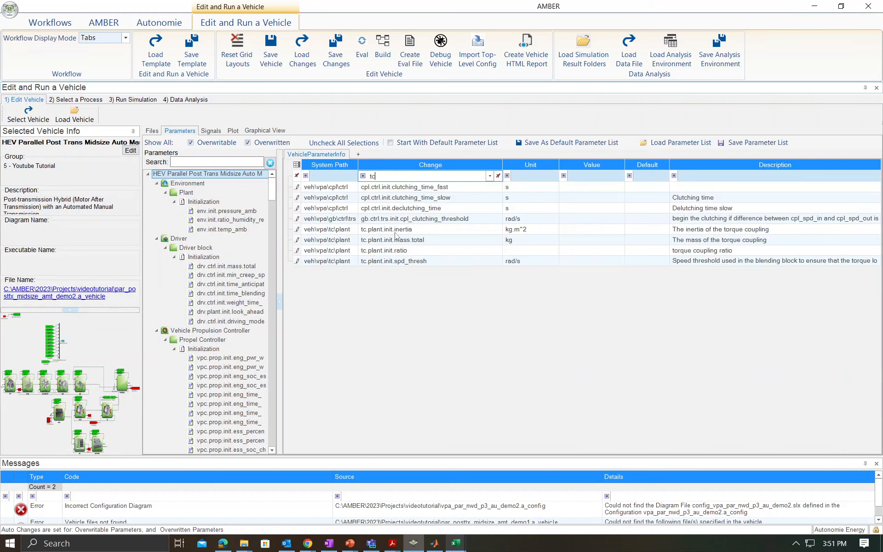
left_click(394, 251)
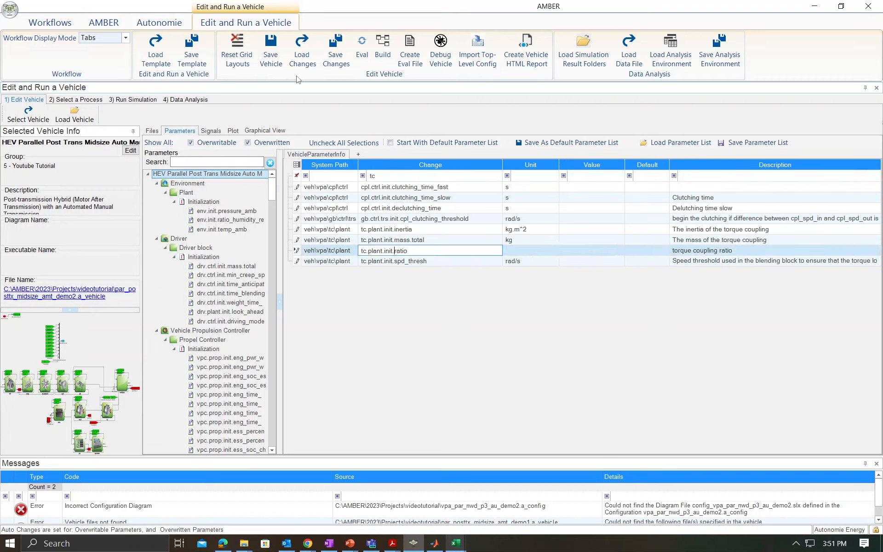
left_click(362, 51)
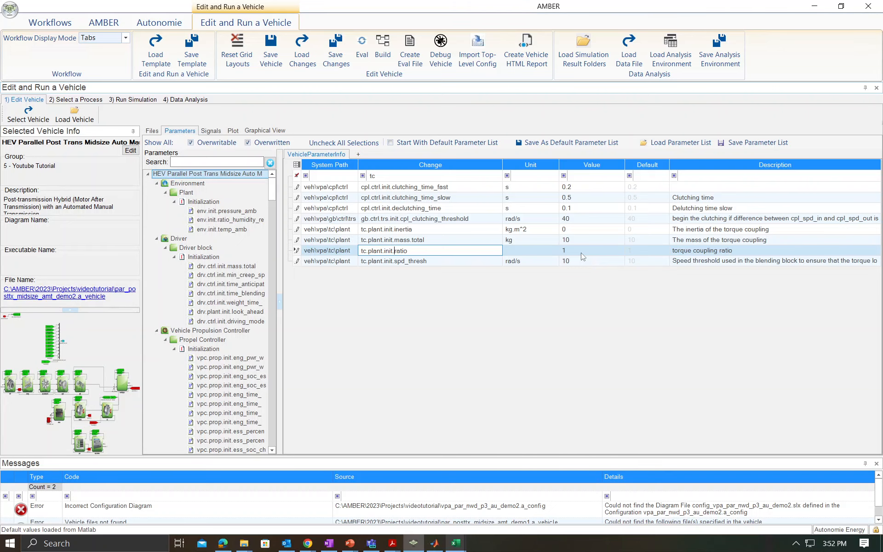
Step: Launch the simulation of the vehicle with one run at a time
left_click(97, 102)
left_click(132, 102)
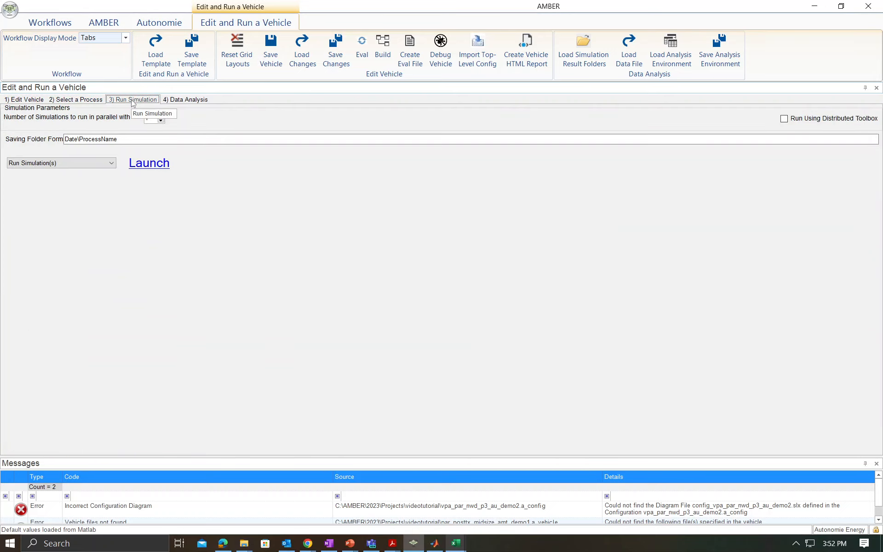
left_click(147, 163)
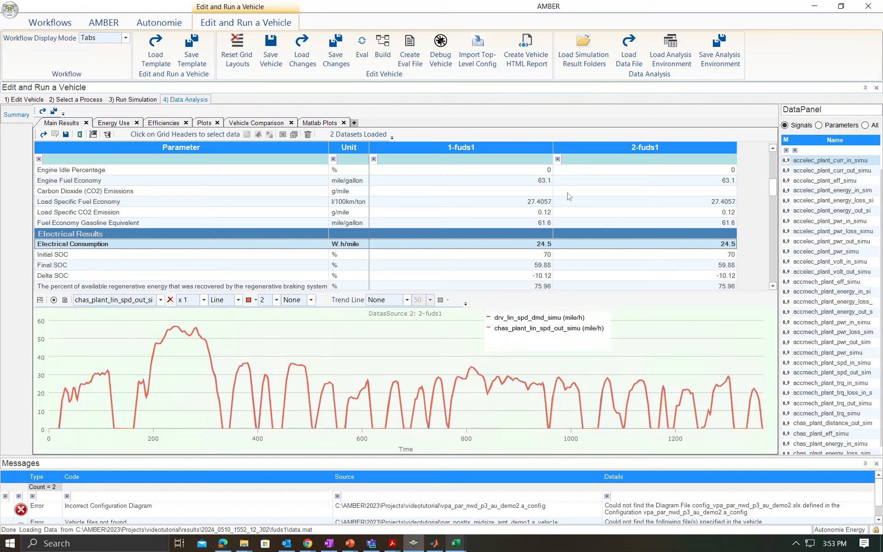
Step: Compare the engine fuel economy and electrical consumption of the two fuds1 datasets in the main results
scroll(503, 200, "up", 5)
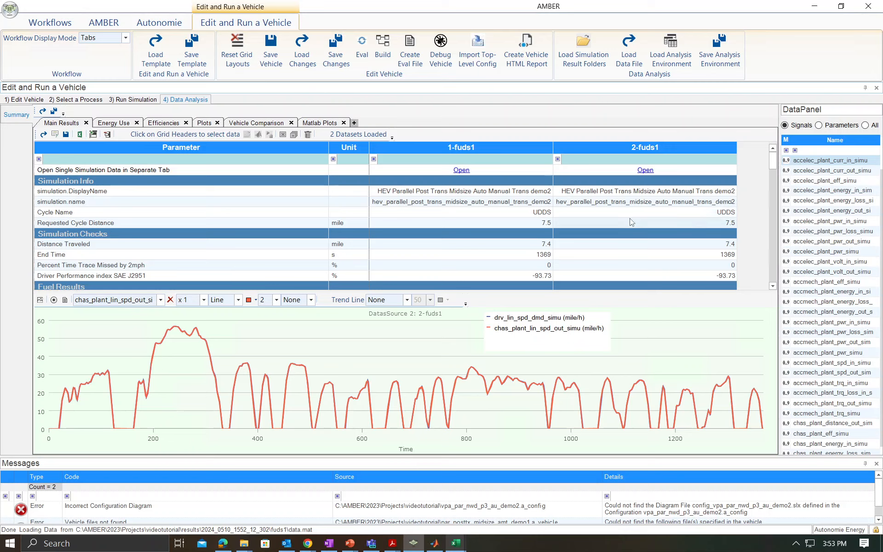
scroll(625, 216, "down", 2)
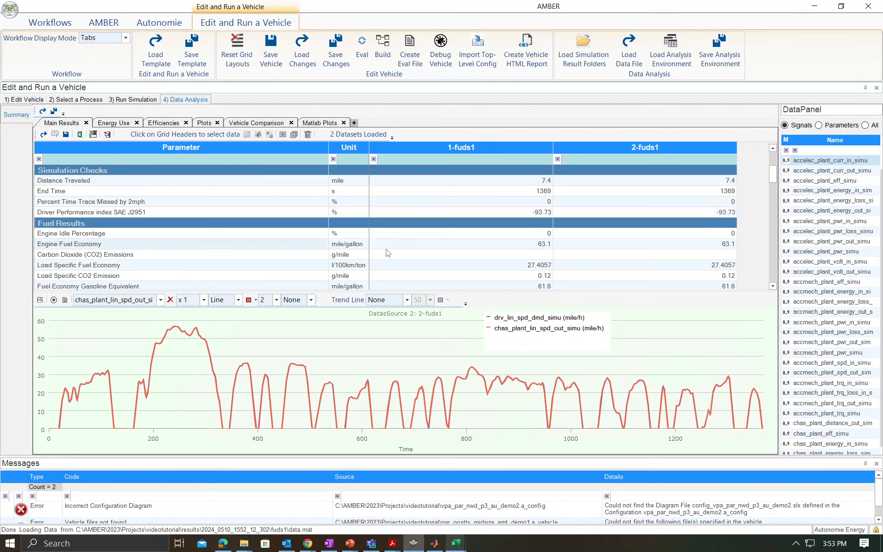
left_click(723, 247)
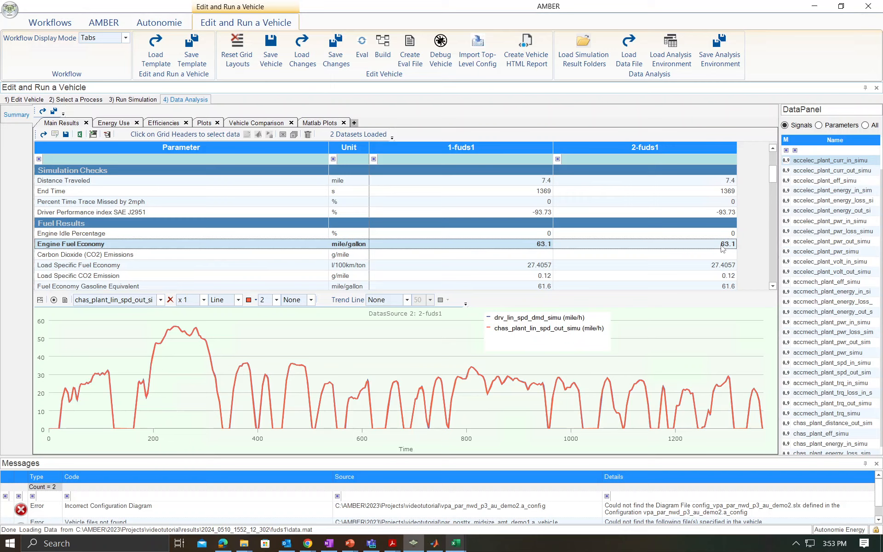
scroll(723, 247, "down", 2)
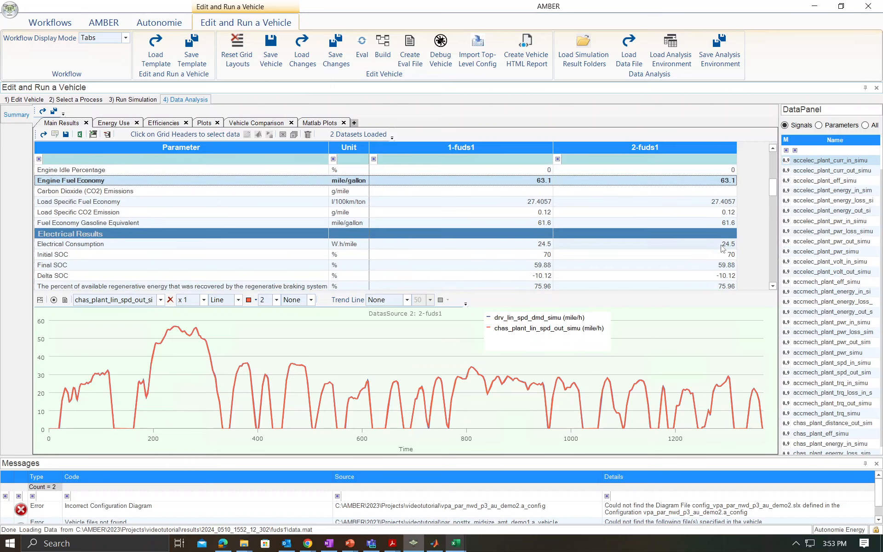
left_click(688, 246)
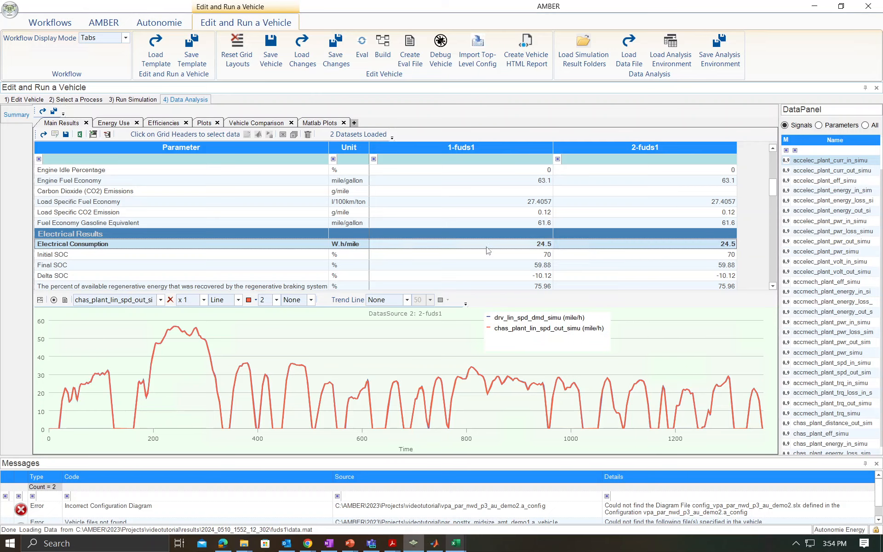
Step: Compare the final SOC and regenerative braking results of the two fuds1 datasets
scroll(488, 251, "down", 1)
left_click(521, 237)
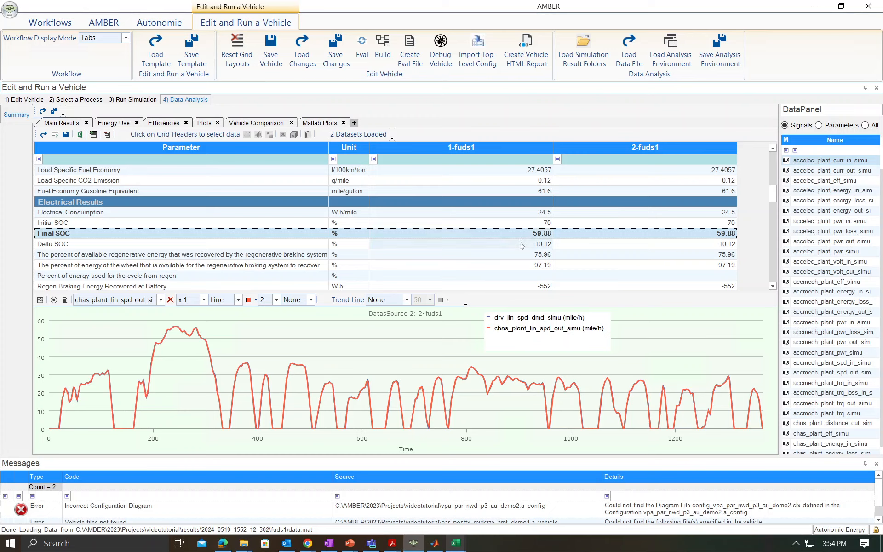
scroll(500, 263, "down", 1)
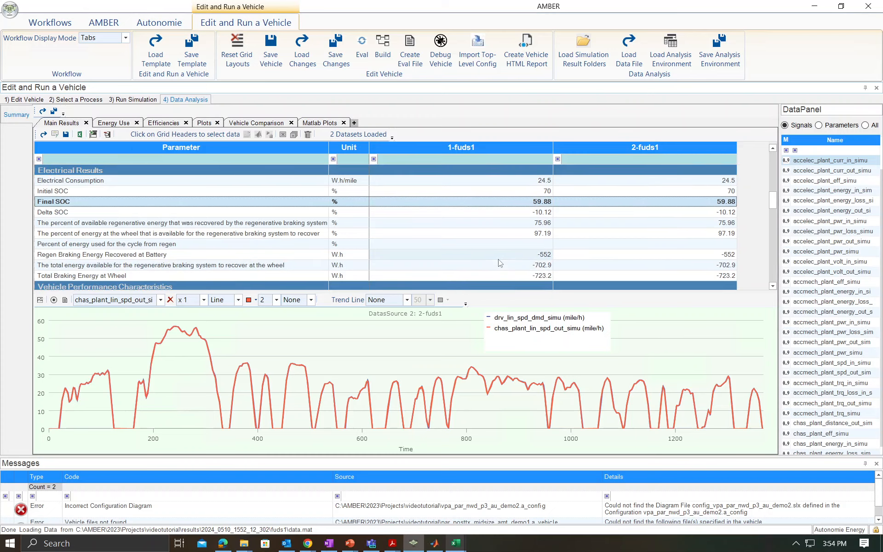
scroll(500, 263, "down", 1)
scroll(488, 255, "up", 8)
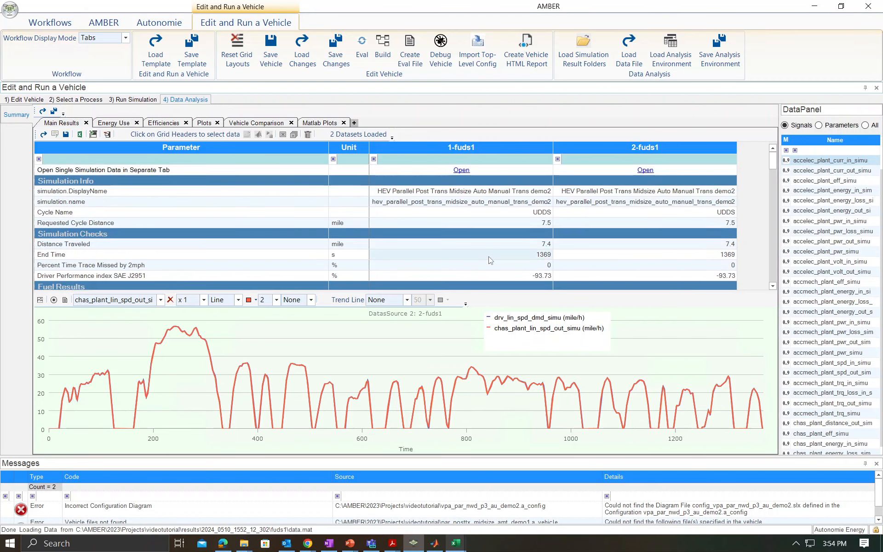
Step: Filter the vehicle parameters by "tc.plant.init" and set the torque coupling ratio to 2.5
left_click(36, 100)
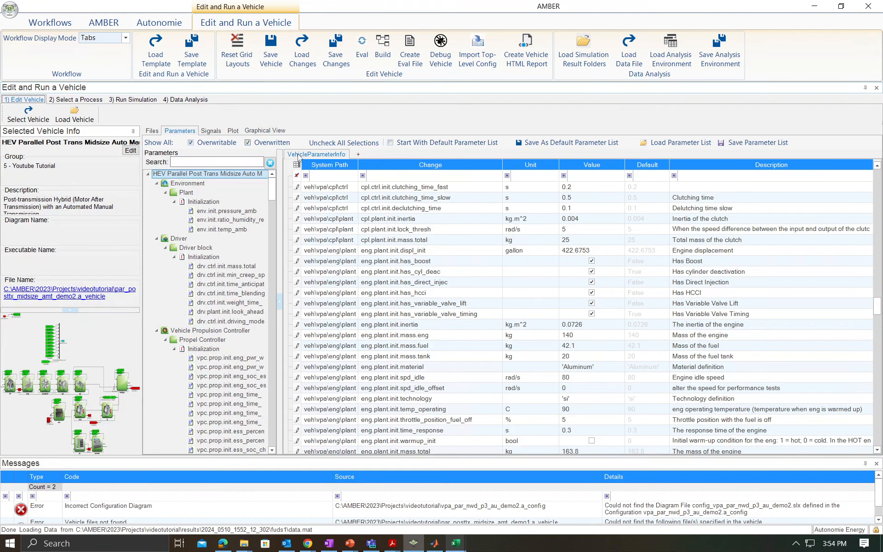
left_click(384, 176)
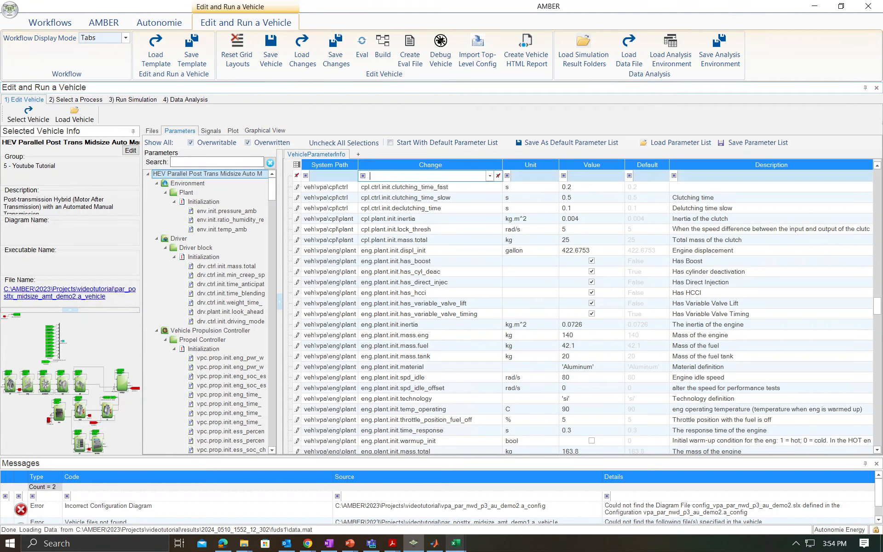
type("tc")
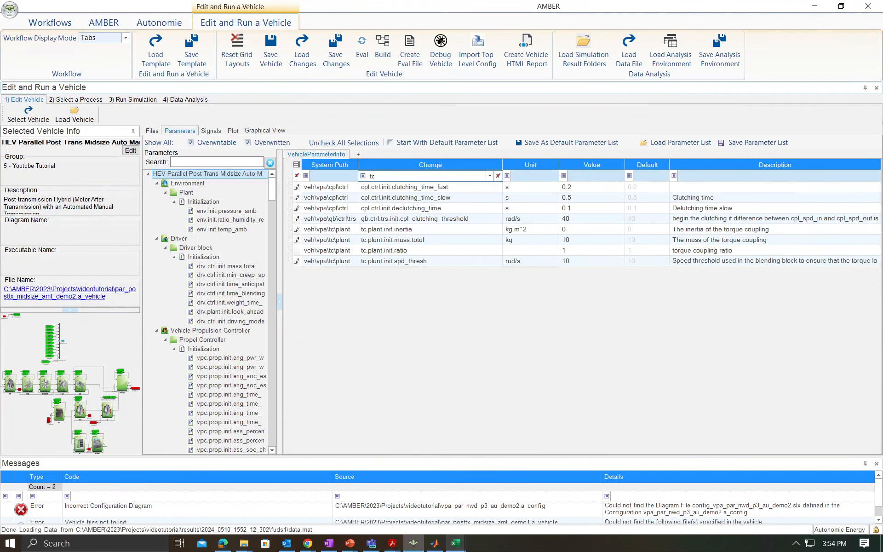
type(".plant.i")
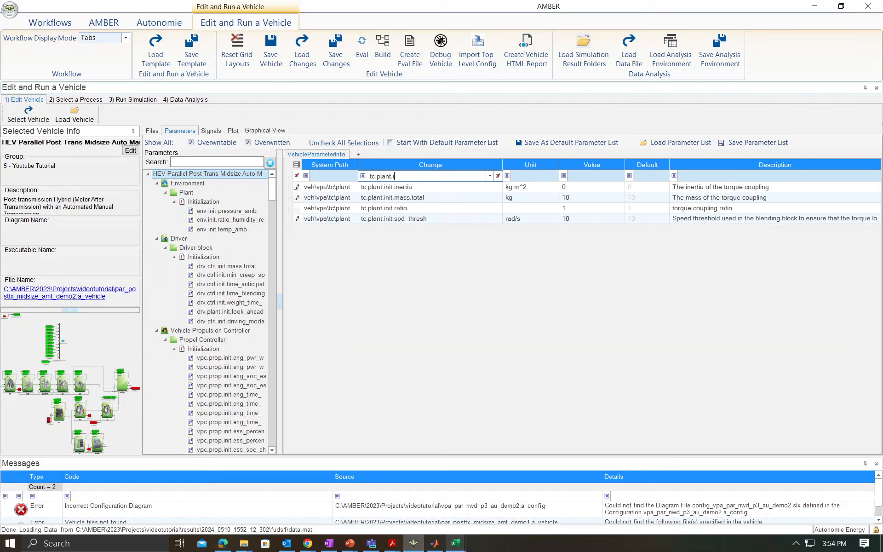
type("nit")
left_click(575, 208)
key("BackSpace")
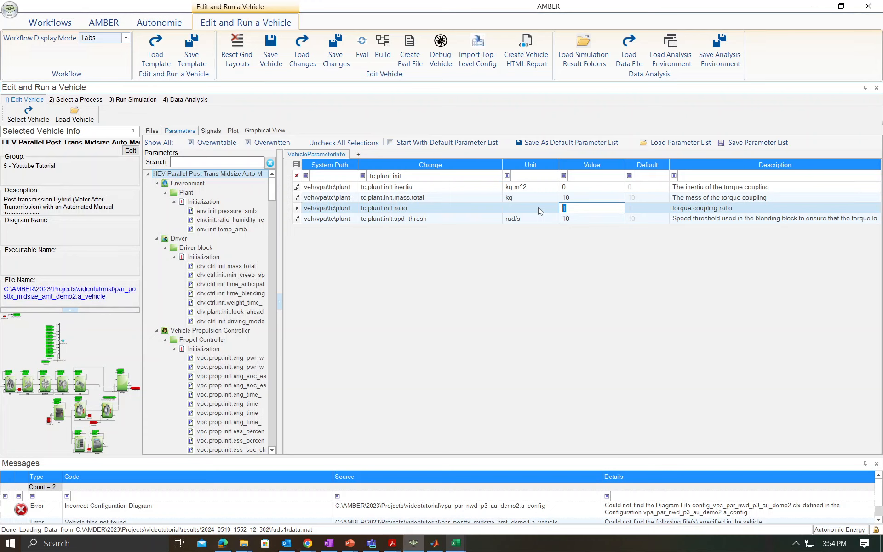
type("2.5")
Step: Launch the simulation of the edited vehicle on the UDDS cycle
left_click(100, 101)
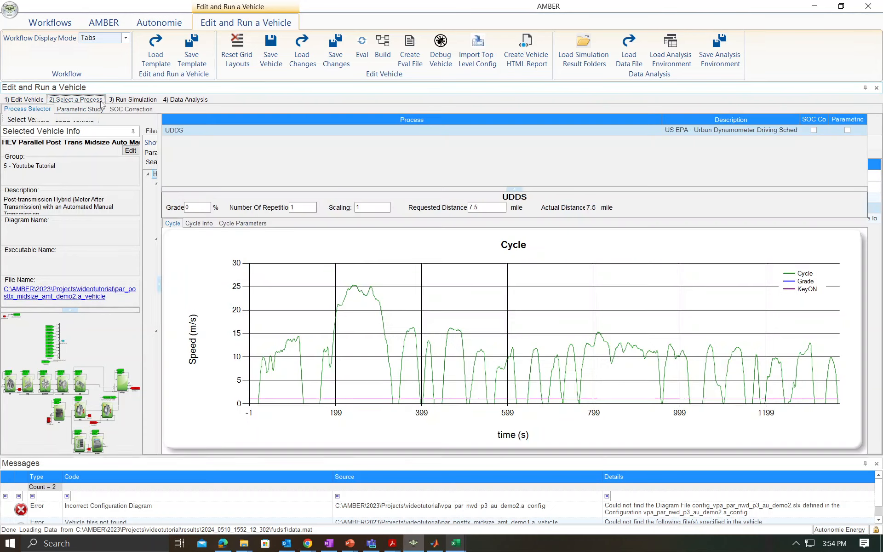
left_click(130, 100)
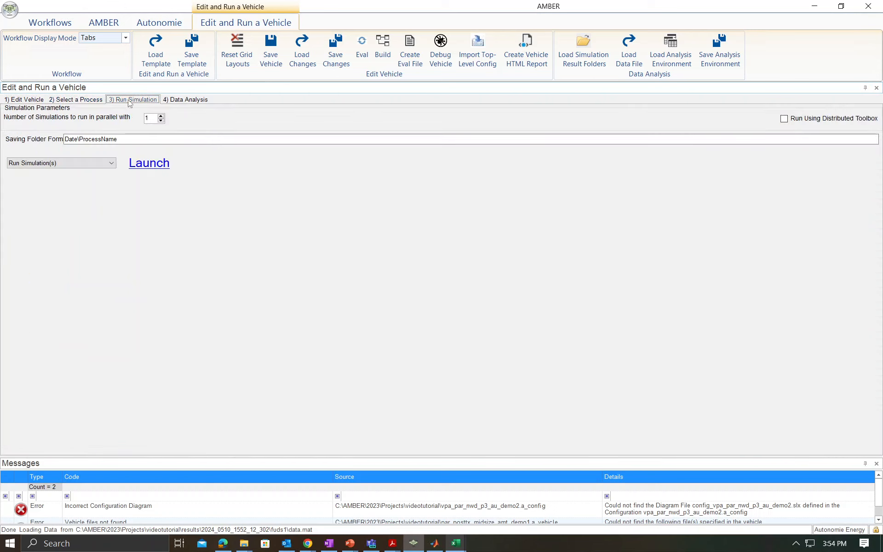
left_click(146, 165)
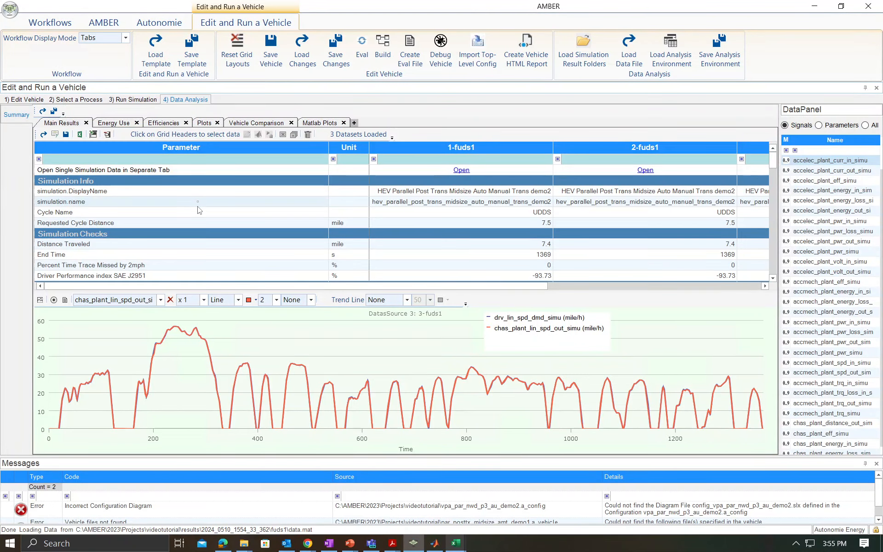
Step: Compare the simulation checks and fuel results of dataset 3-fuds1 with those of 2-fuds1
left_click_drag(540, 287, 754, 288)
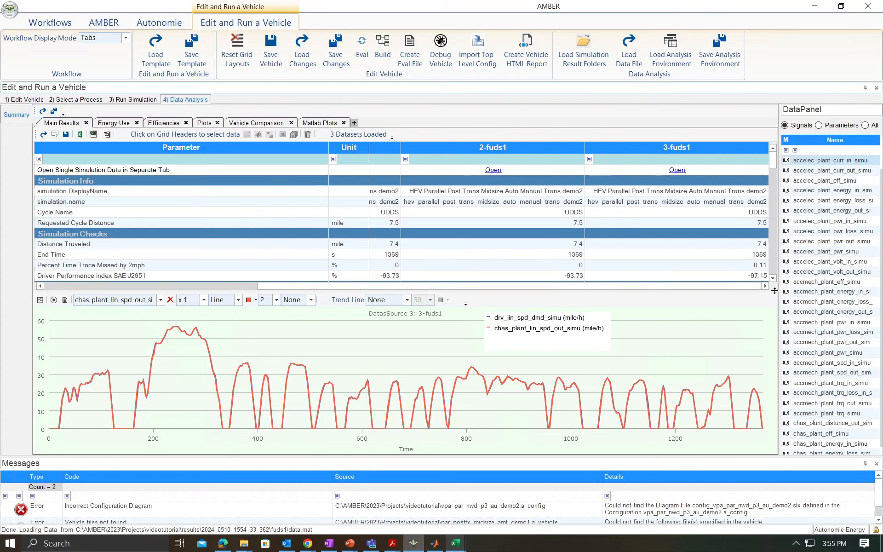
left_click(683, 148)
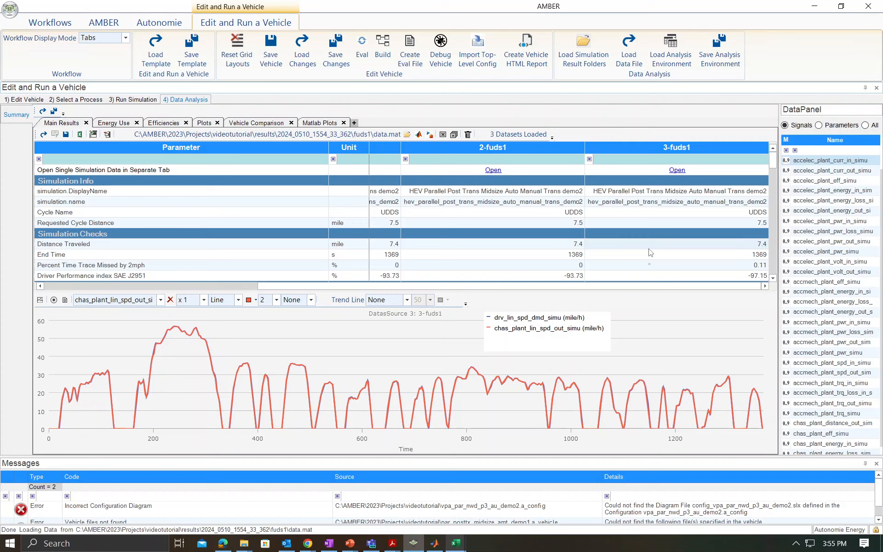
scroll(650, 252, "down", 1)
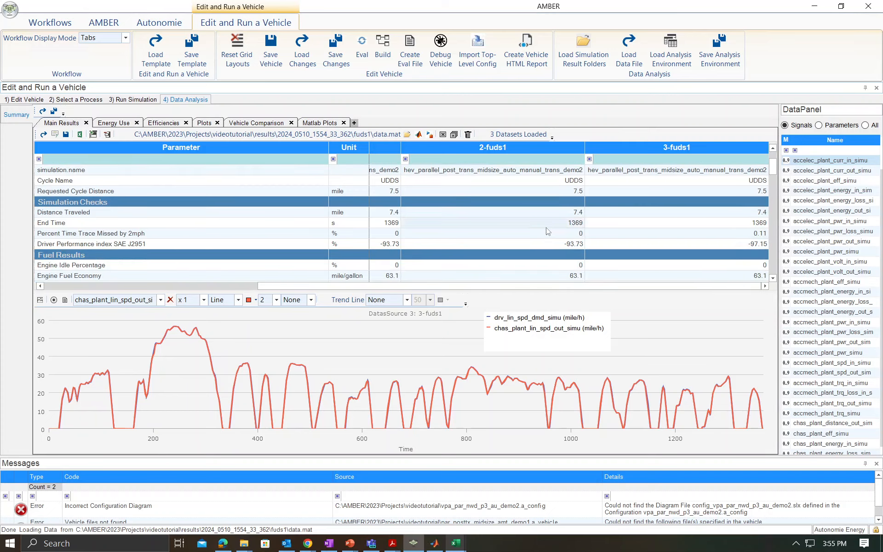
scroll(551, 228, "down", 1)
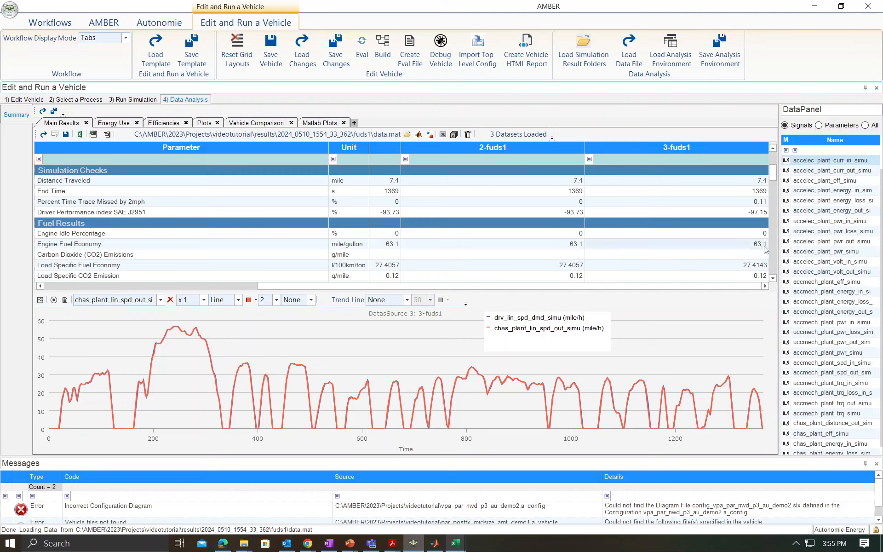
scroll(715, 249, "down", 1)
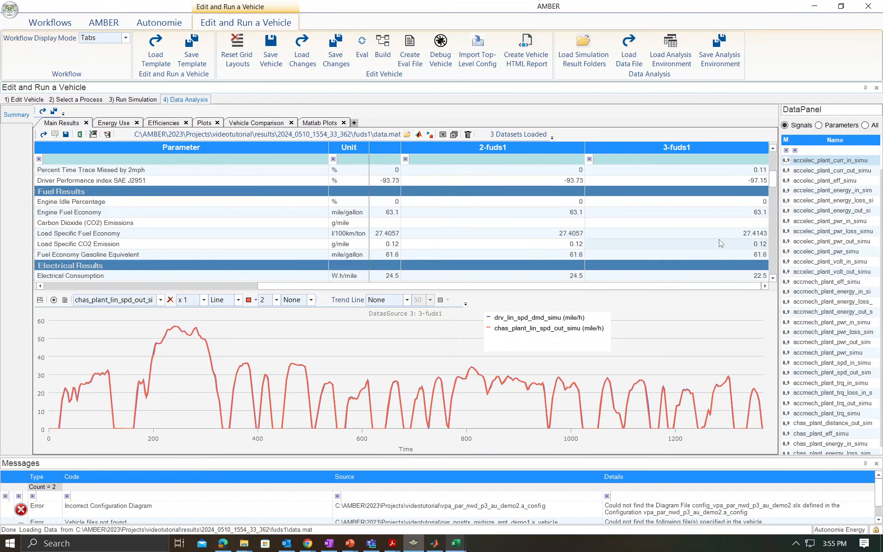
scroll(631, 225, "down", 1)
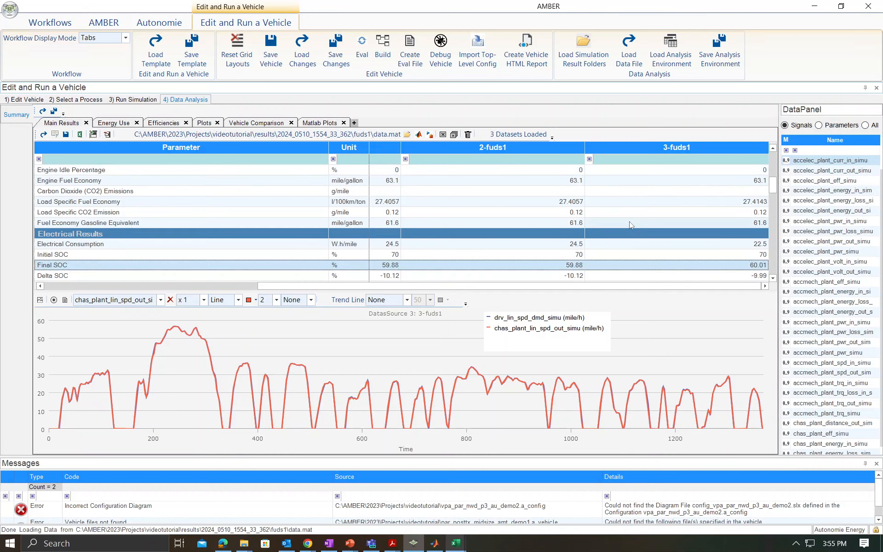
Step: Compare the electrical consumption, SOC and regenerative braking energy of datasets 2-fuds1 and 3-fuds1
scroll(84, 240, "down", 1)
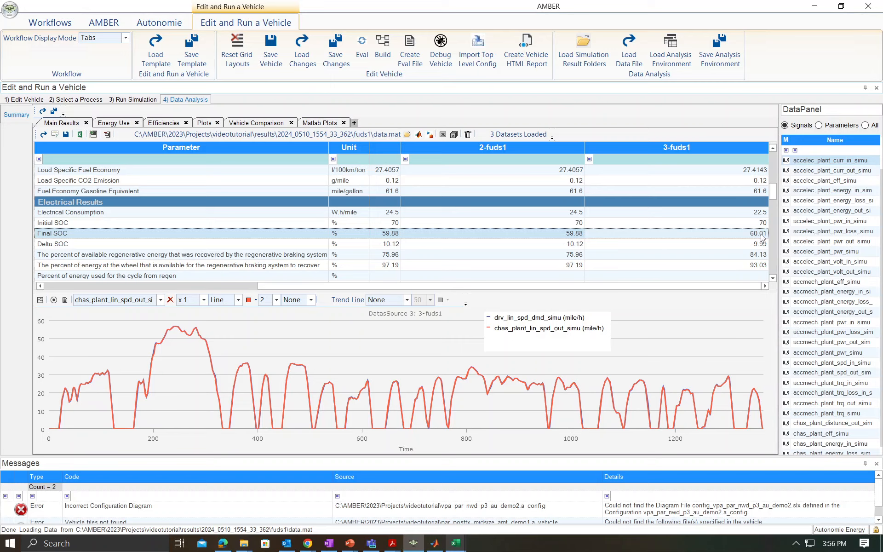
scroll(688, 238, "down", 1)
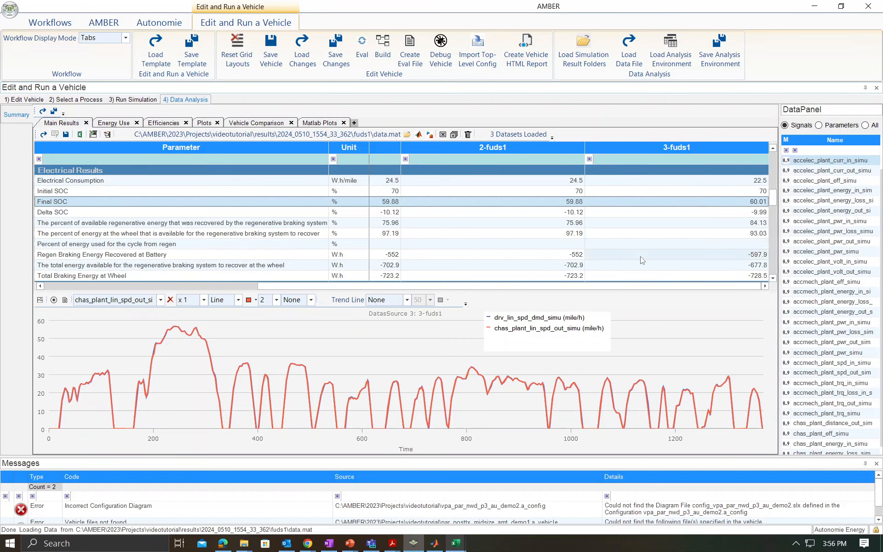
scroll(643, 256, "up", 2)
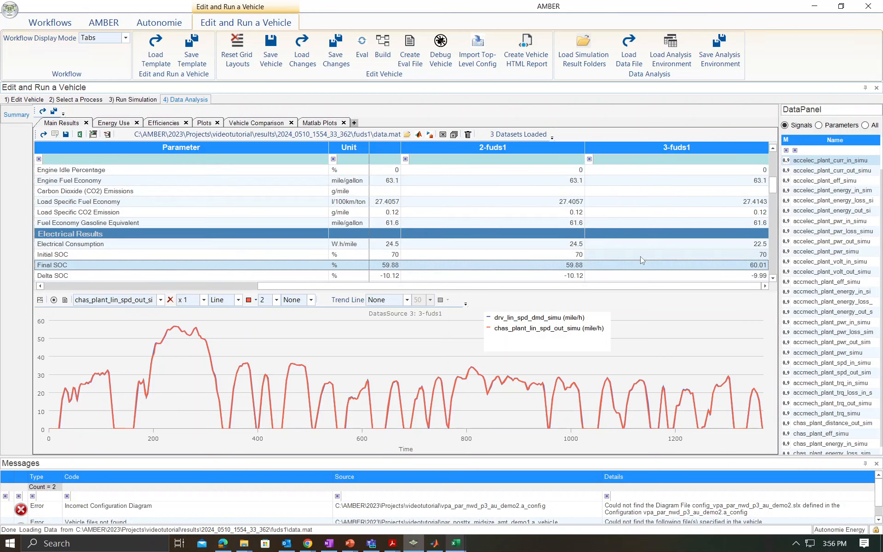
scroll(640, 255, "up", 1)
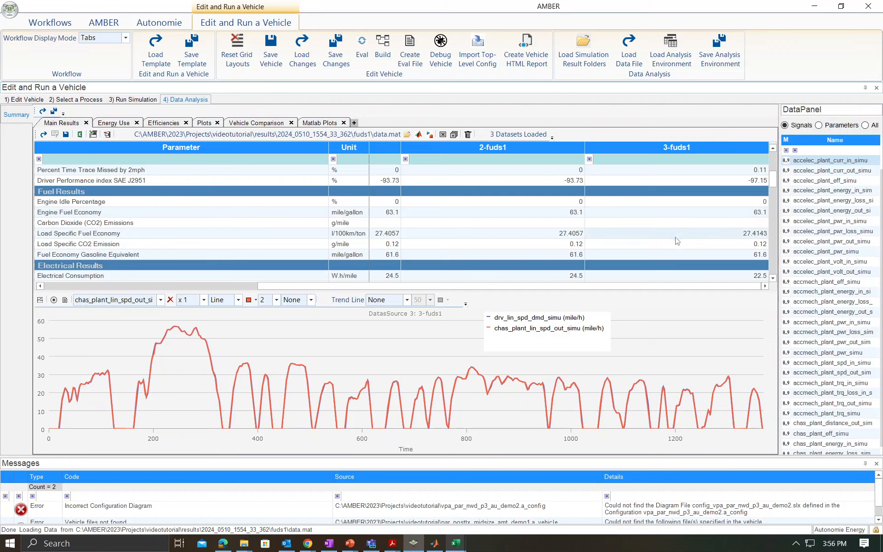
scroll(665, 252, "down", 2)
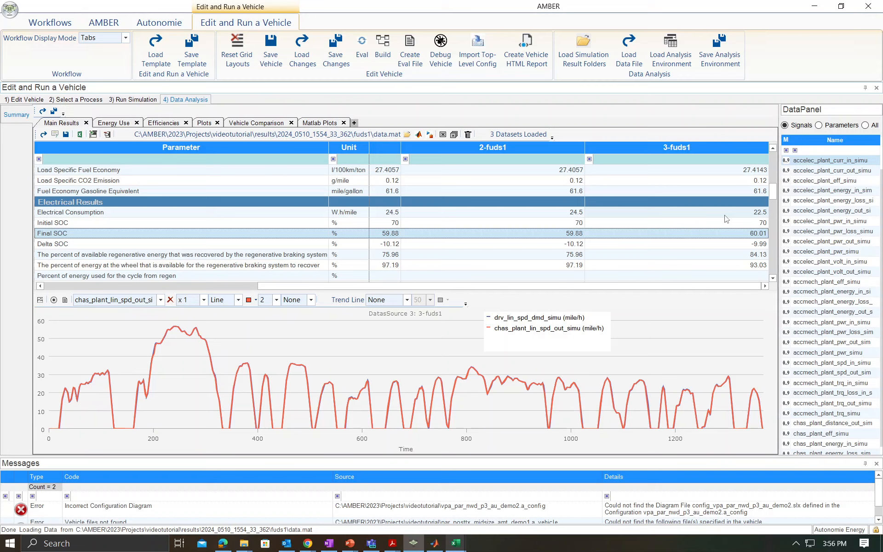
scroll(722, 221, "down", 1)
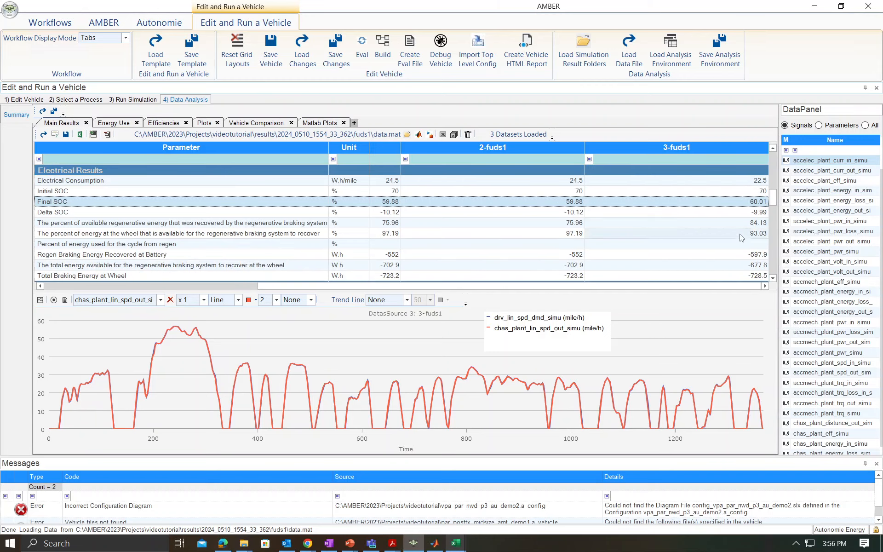
scroll(717, 230, "down", 1)
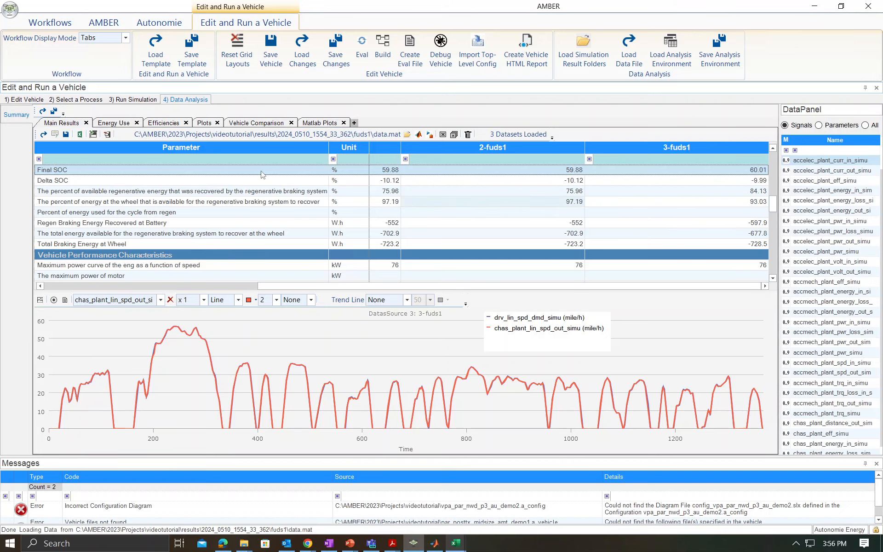
Step: Filter the signals by "mot" and plot mot_plant_trq_out_simu, mot_plant_spd_out_simu and mot_plant_volt_in_simu in Plots 1, 2 and 3
left_click(205, 124)
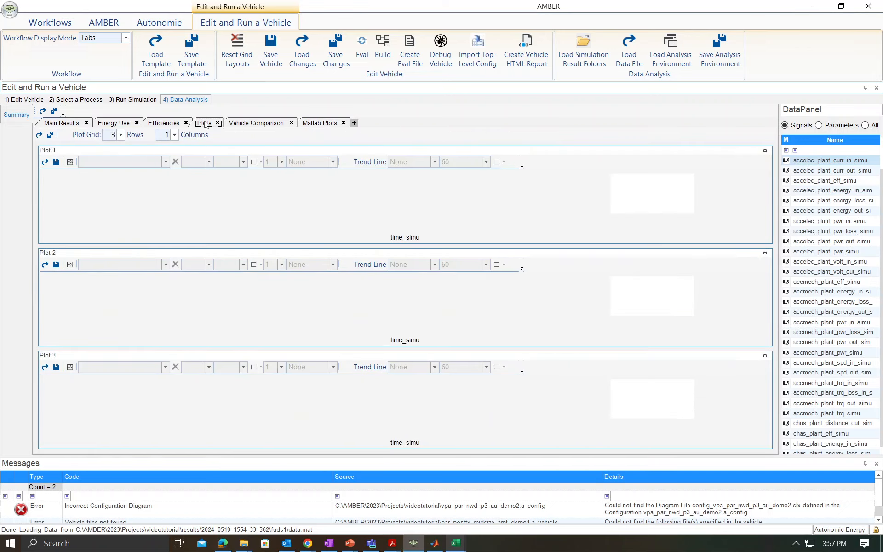
left_click(822, 149)
type("mot")
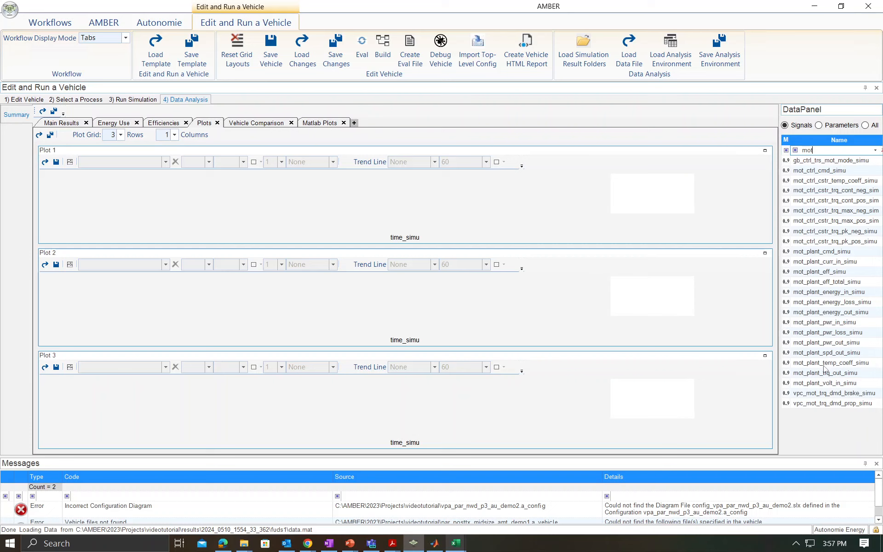
mouse_move(826, 374)
left_mouse_down()
mouse_move(834, 376)
mouse_move(432, 207)
left_mouse_up()
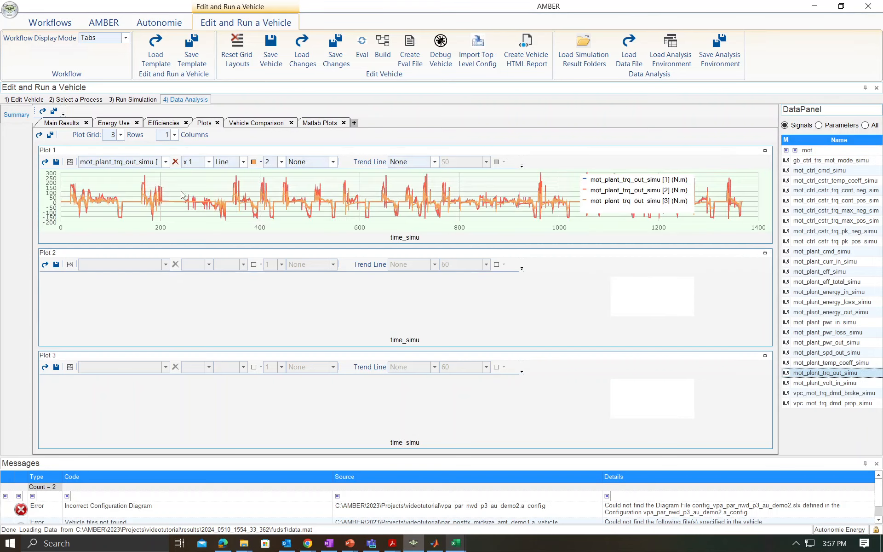
left_click_drag(134, 174, 171, 232)
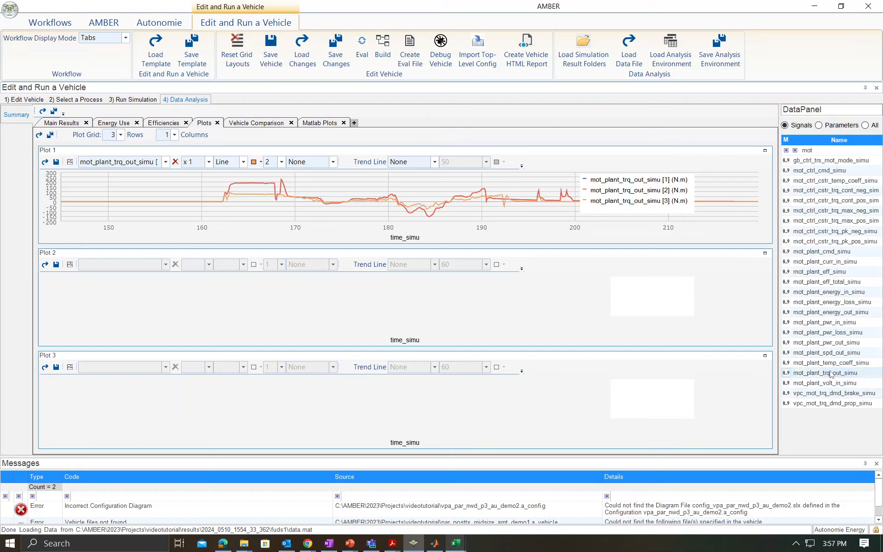
left_click_drag(834, 354, 505, 296)
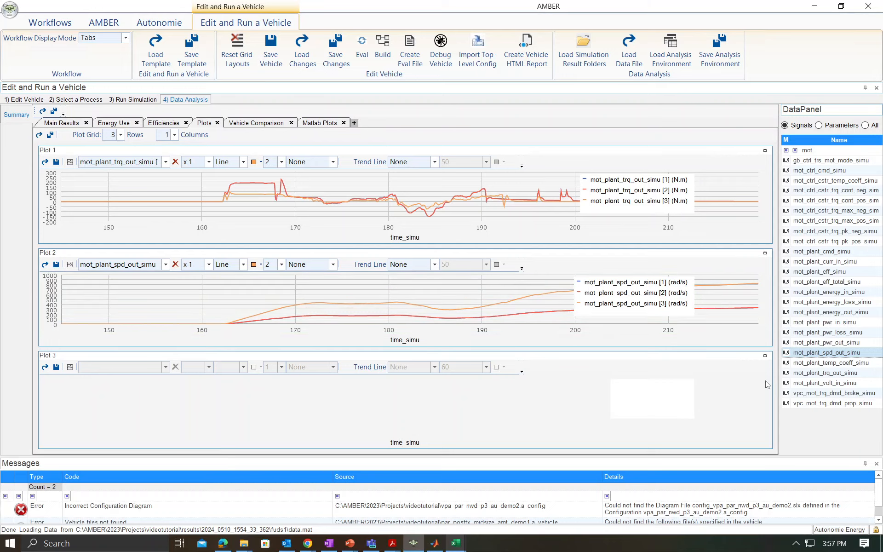
left_click_drag(809, 383, 525, 401)
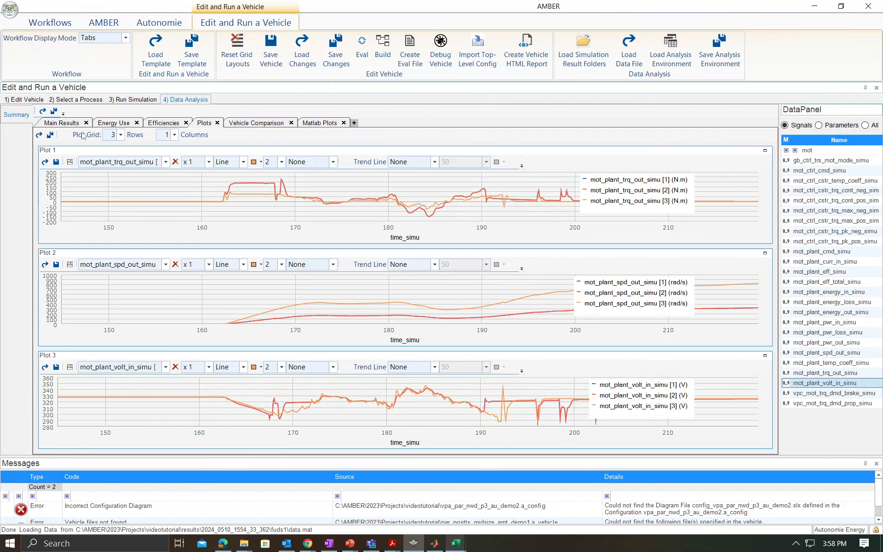
Step: Return to editing the vehicle and review the configuration and model files of its components
left_click(56, 123)
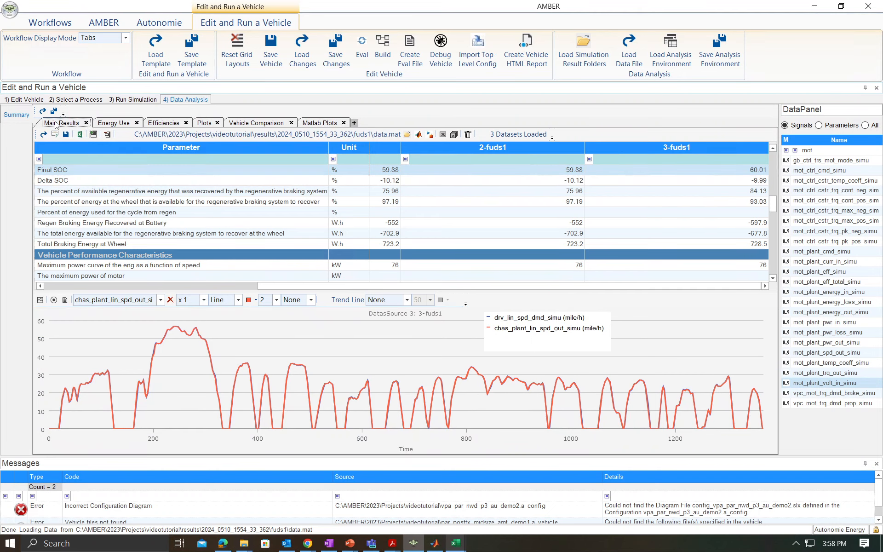
left_click(29, 101)
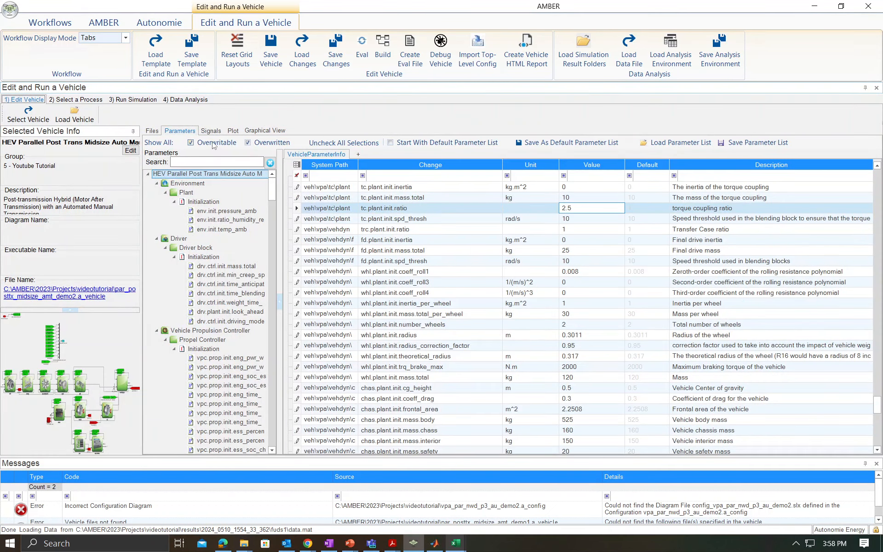
left_click(150, 131)
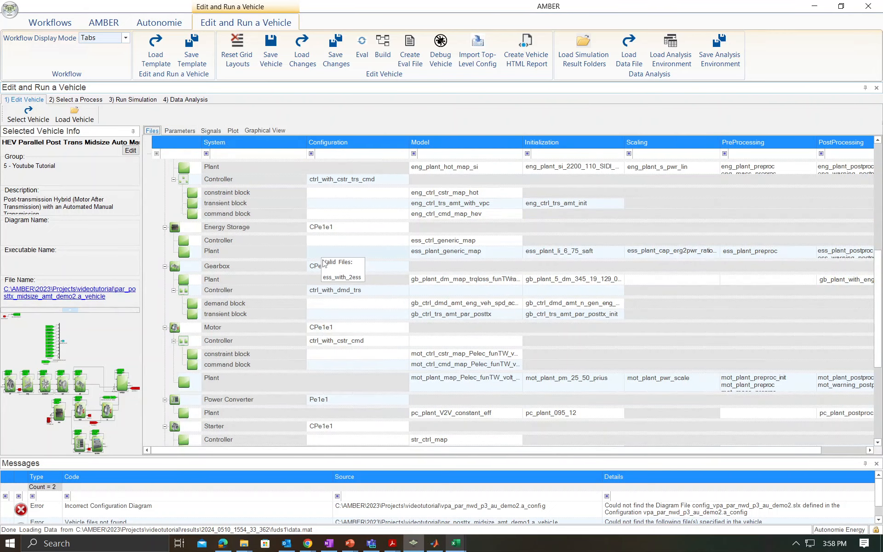
scroll(364, 313, "up", 2)
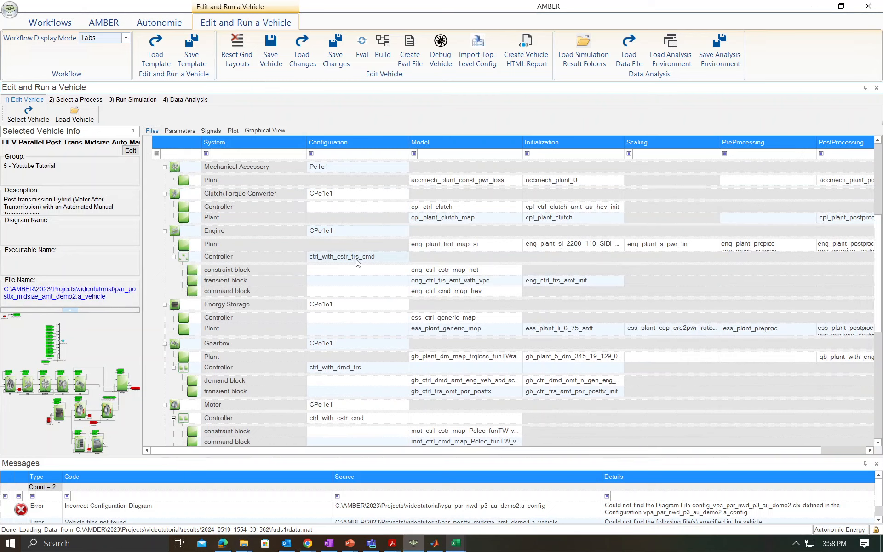
mouse_move(358, 262)
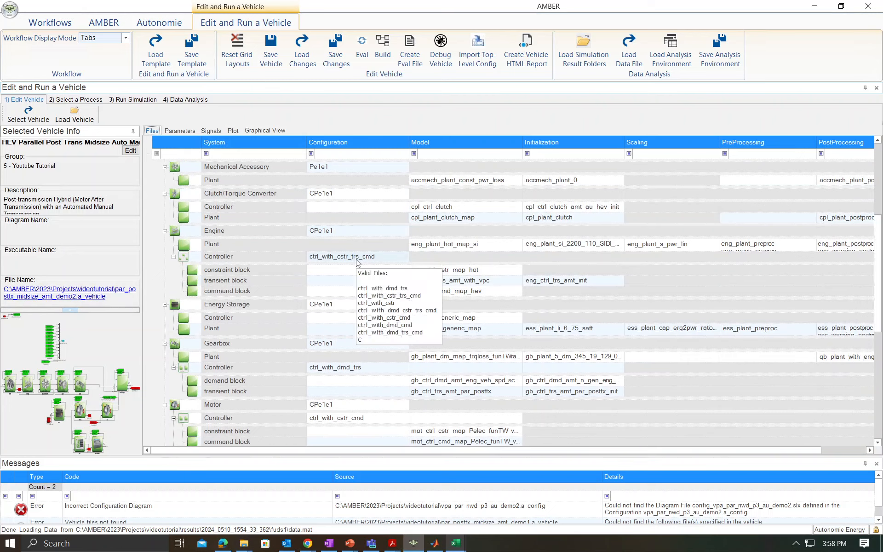
Step: Open the Vehicle Propulsion Architecture in the graphical view and enlarge the Messages area to read its errors
left_click(272, 130)
double_click(599, 398)
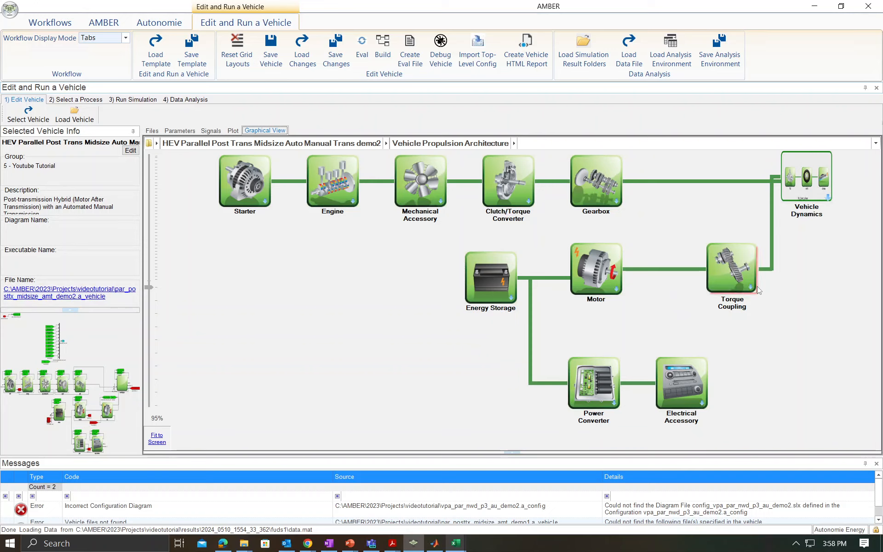
left_click(665, 462)
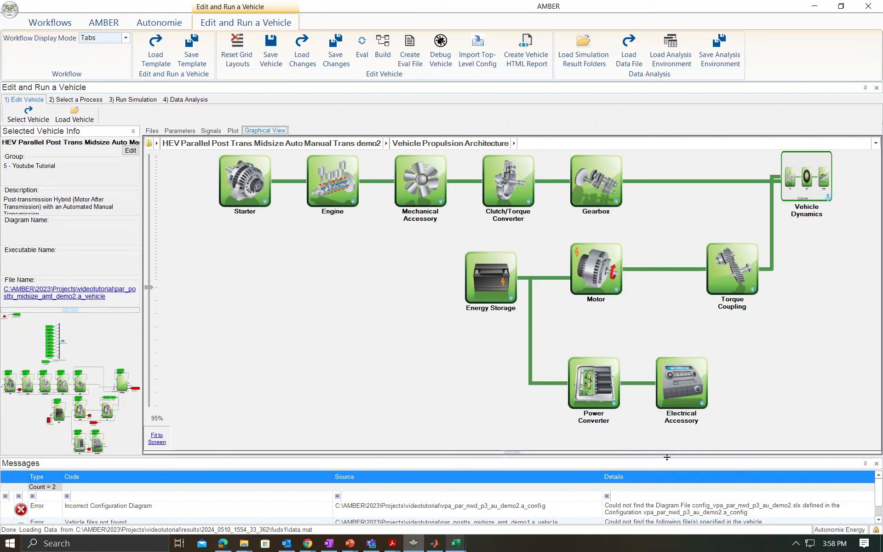
left_click_drag(666, 460, 665, 416)
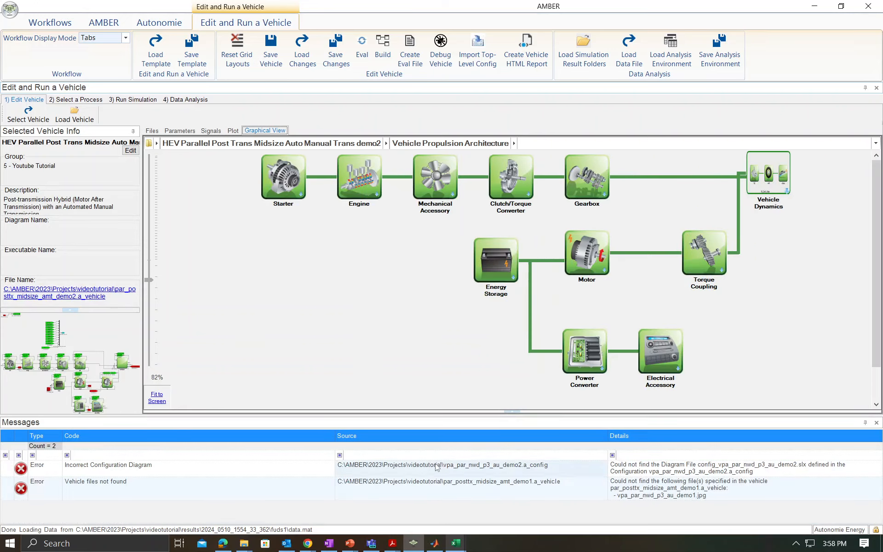